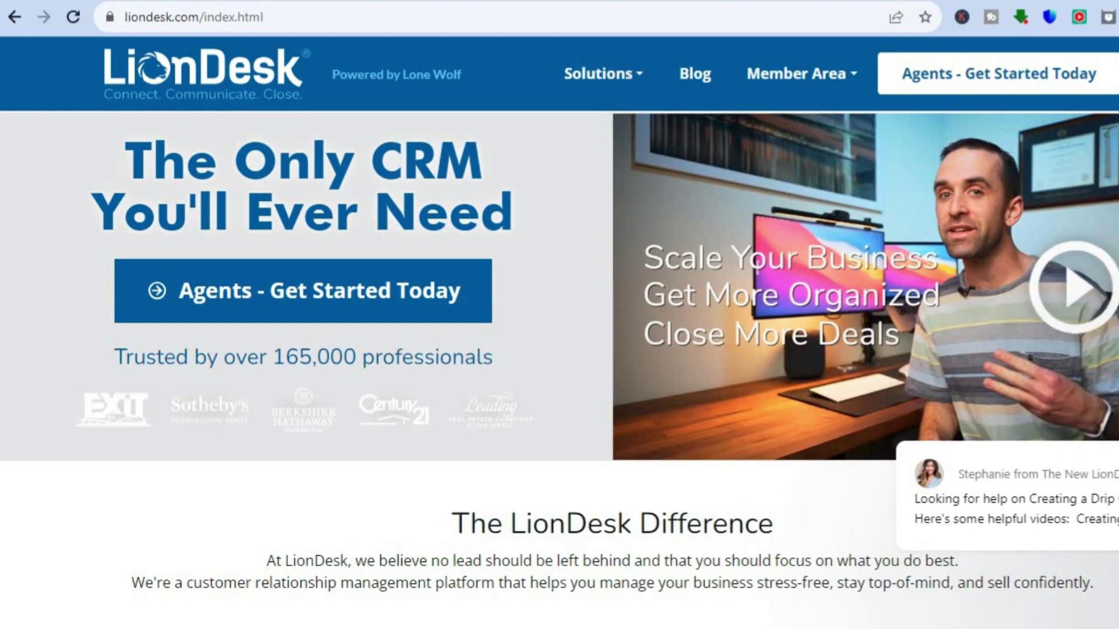
# Switch to the LionDesk CRM tab, dismiss the chat popup, and open the Contacts list.
pyautogui.scroll(-3, 559, 349)
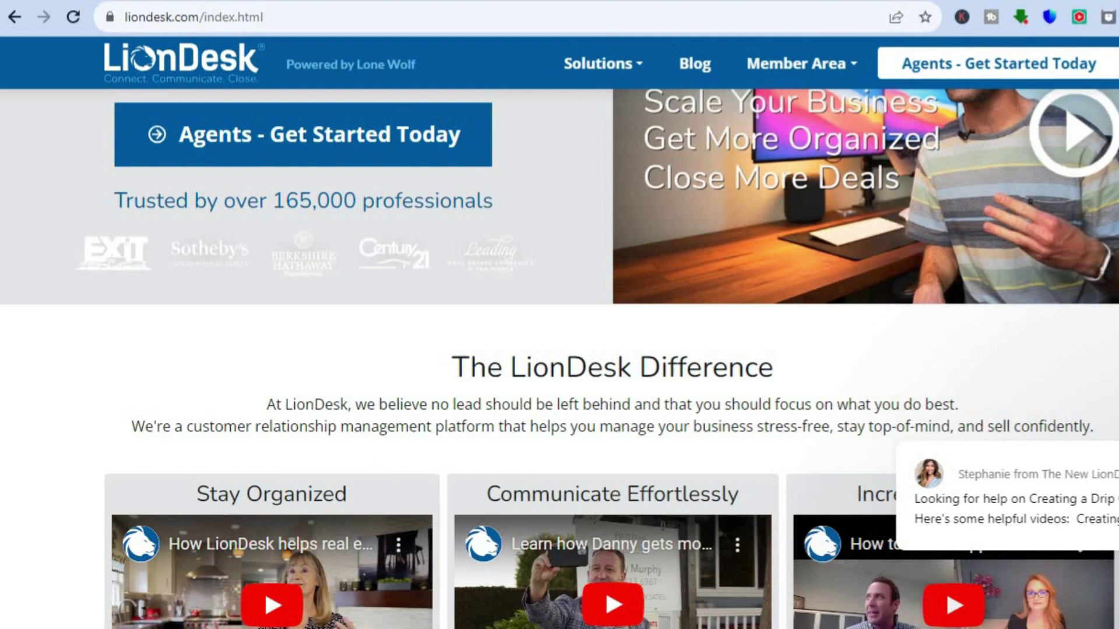
pyautogui.scroll(-2, 560, 349)
pyautogui.scroll(-4, 559, 349)
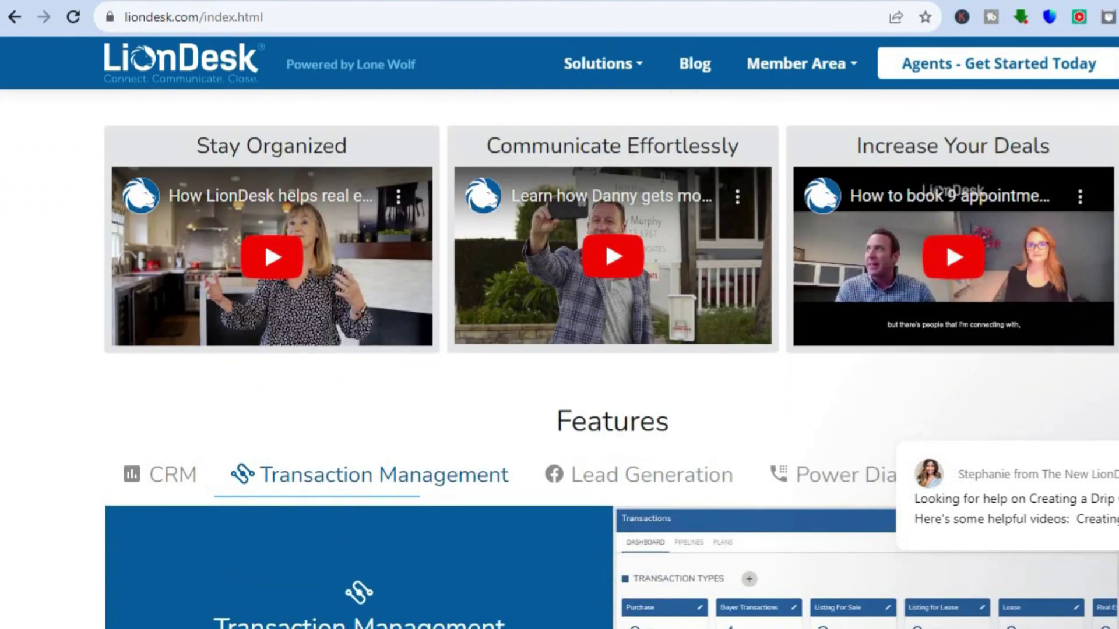
pyautogui.scroll(-1, 559, 349)
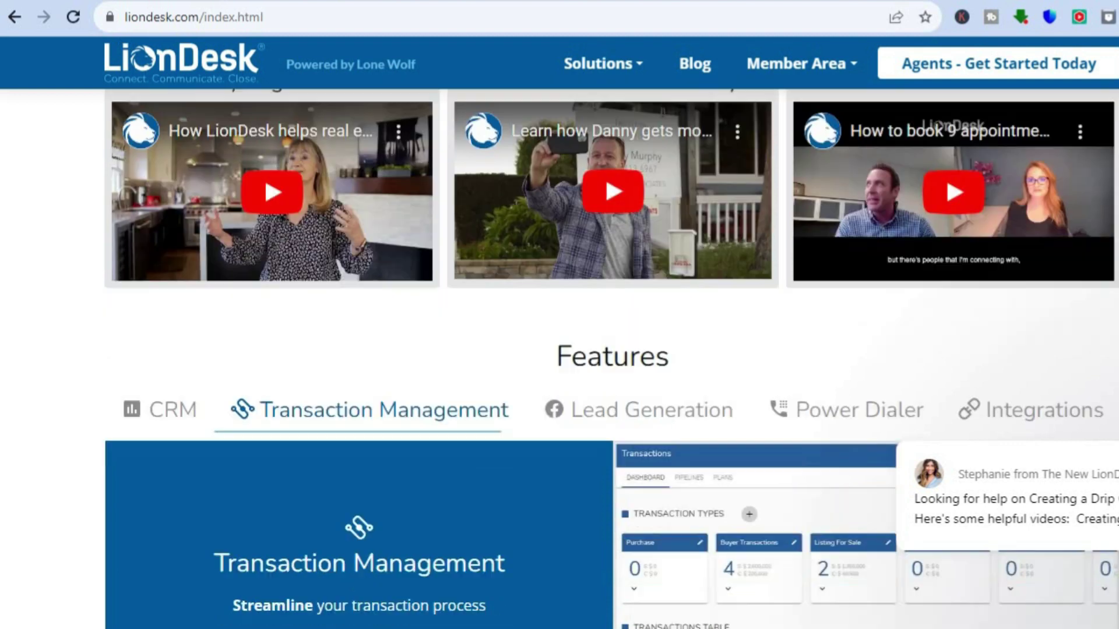
pyautogui.scroll(-1, 559, 350)
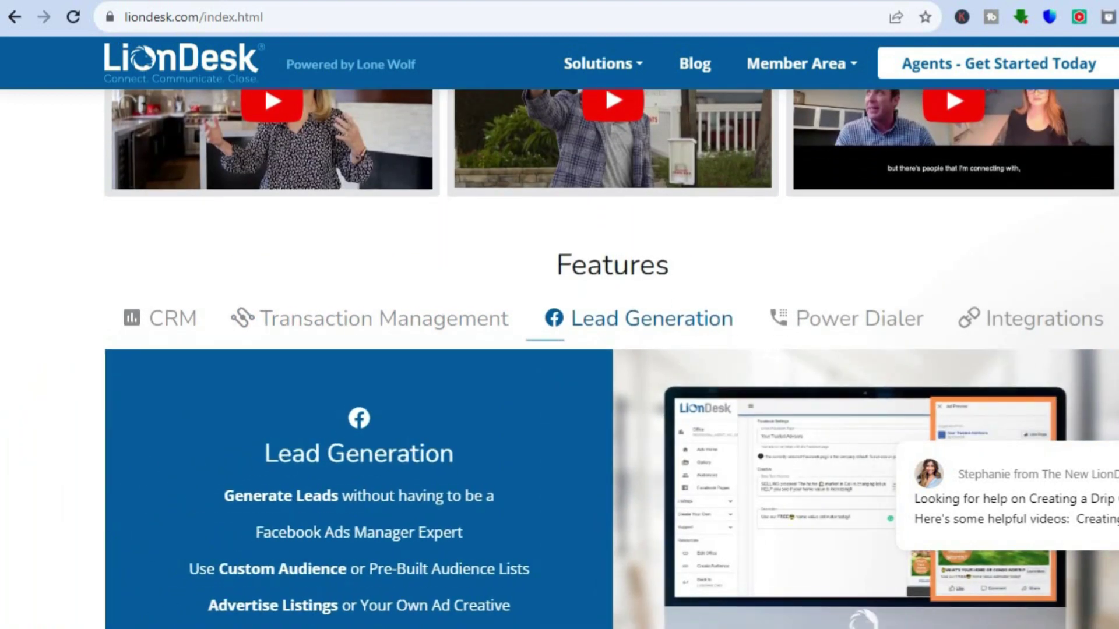
pyautogui.scroll(-1, 560, 349)
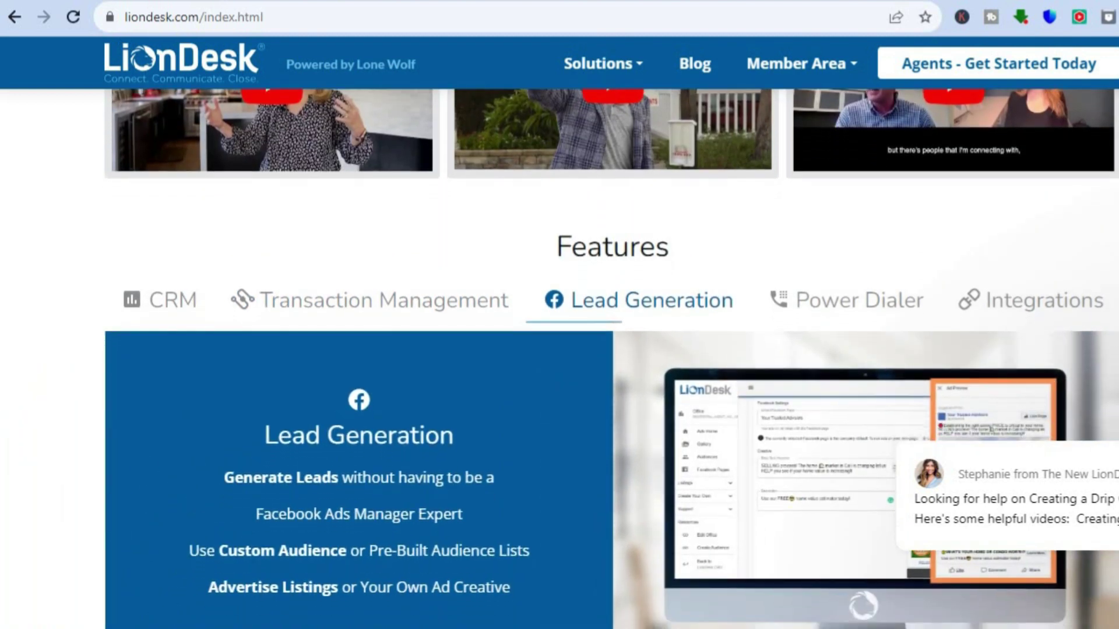
pyautogui.scroll(-1, 559, 350)
pyautogui.scroll(-1, 559, 350)
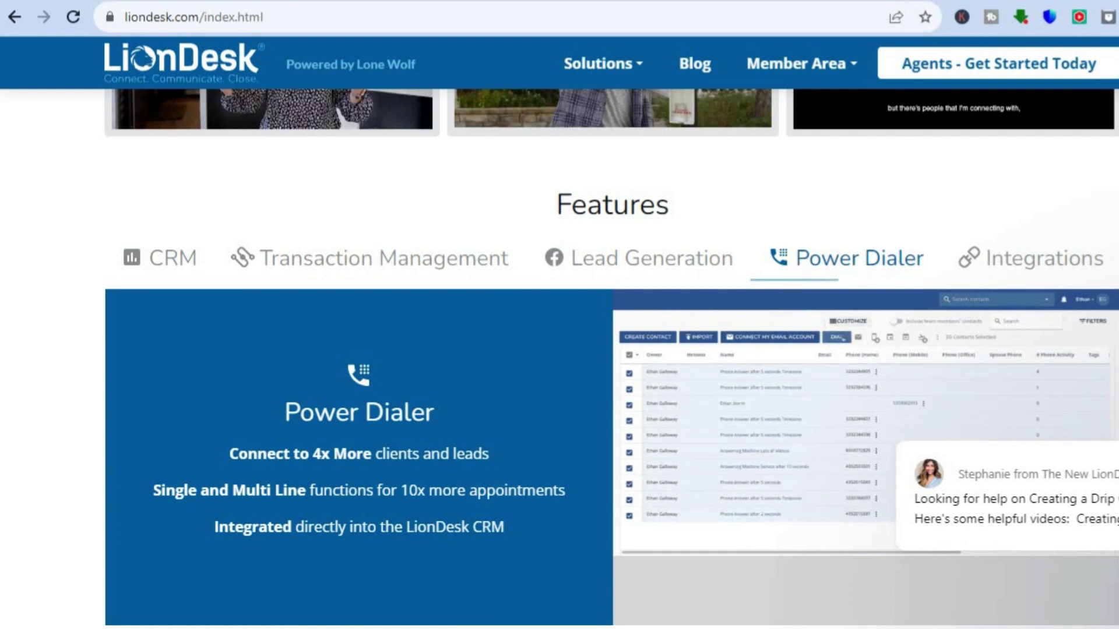
pyautogui.scroll(-3, 611, 356)
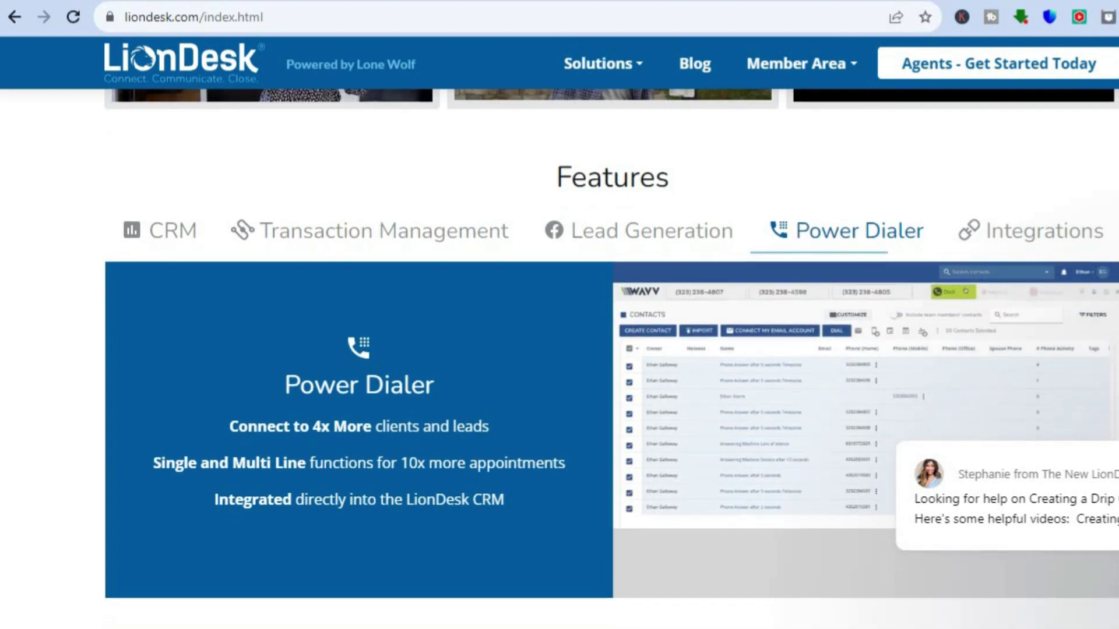
pyautogui.scroll(-1, 610, 357)
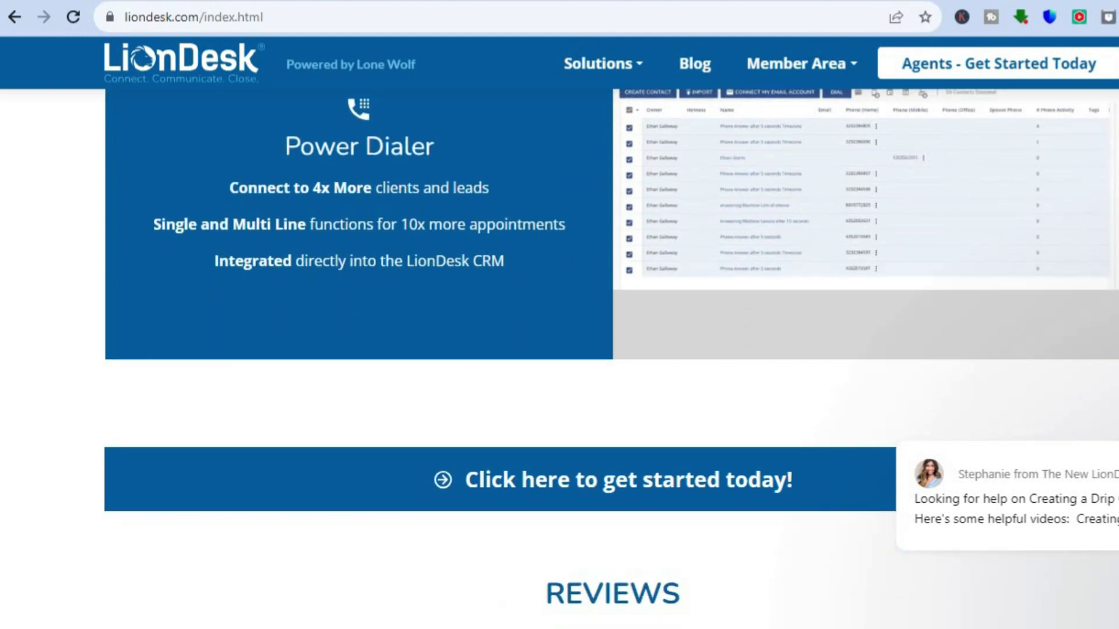
pyautogui.scroll(-3, 610, 357)
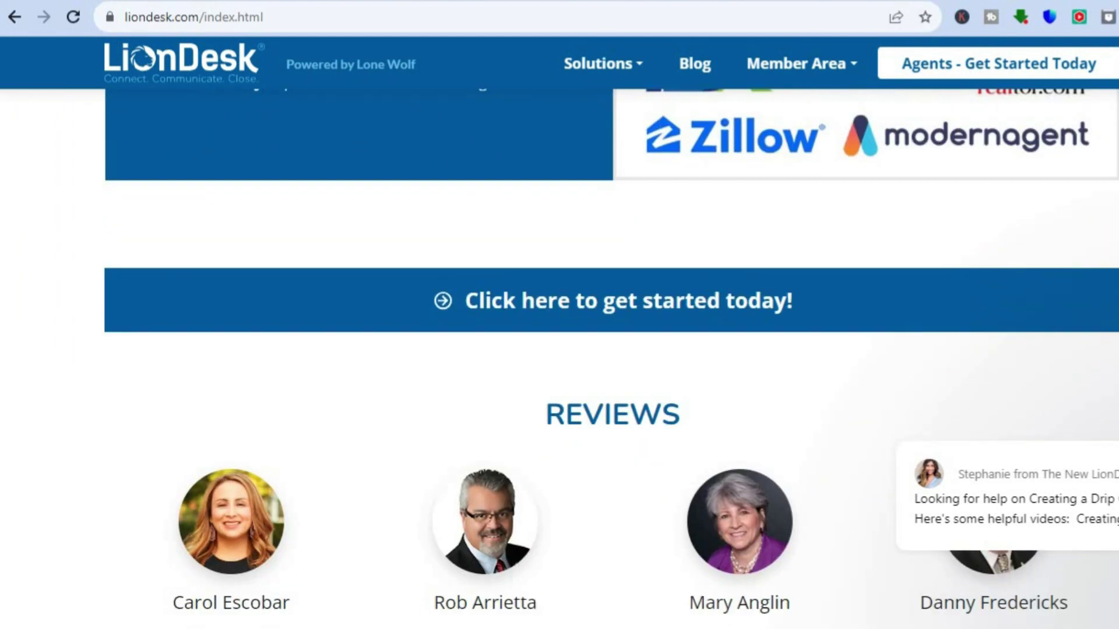
pyautogui.scroll(10, 696, 176)
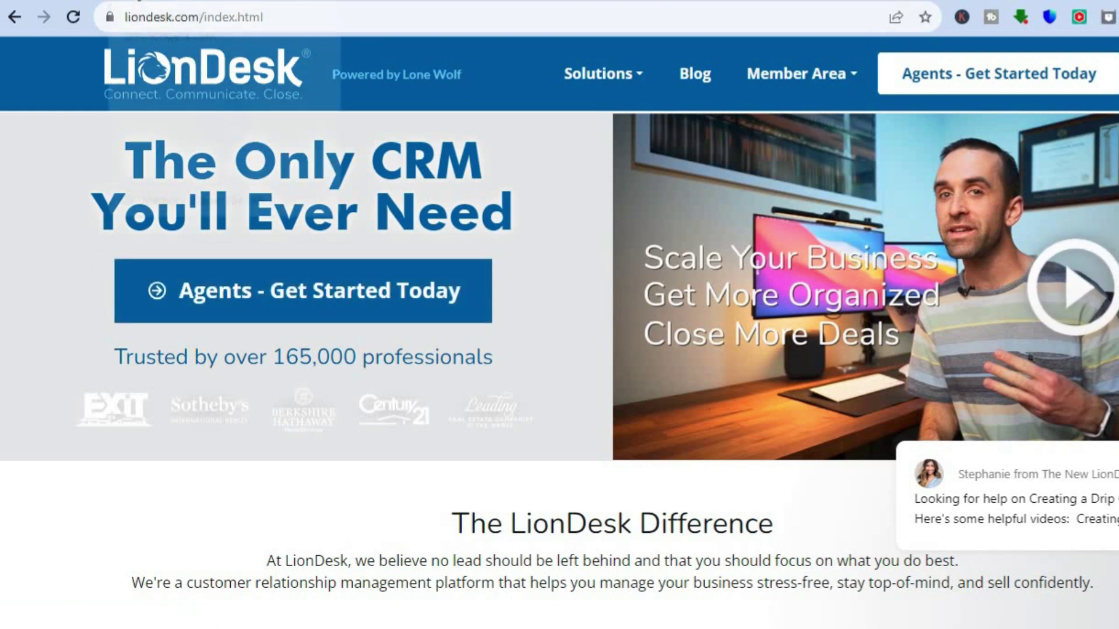
pyautogui.click(175, 1)
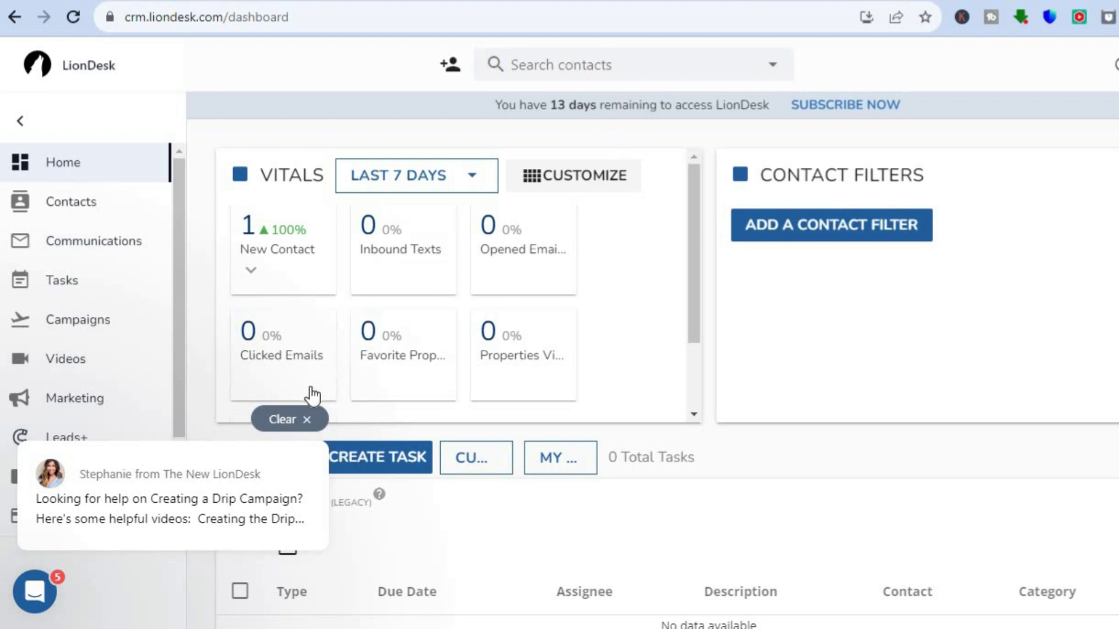
pyautogui.click(281, 417)
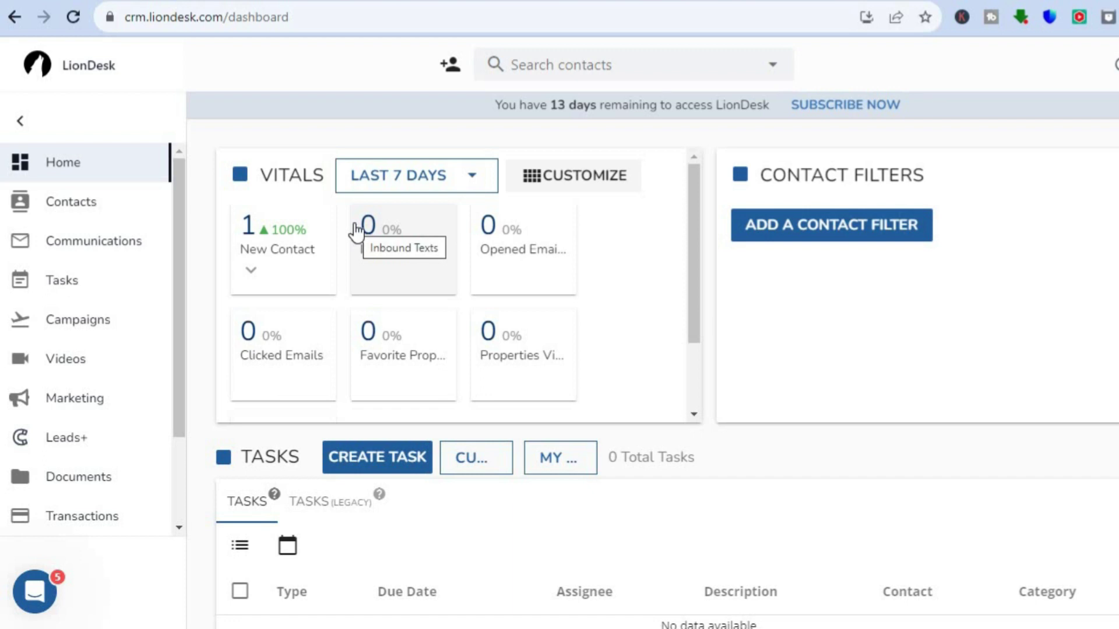
pyautogui.click(78, 208)
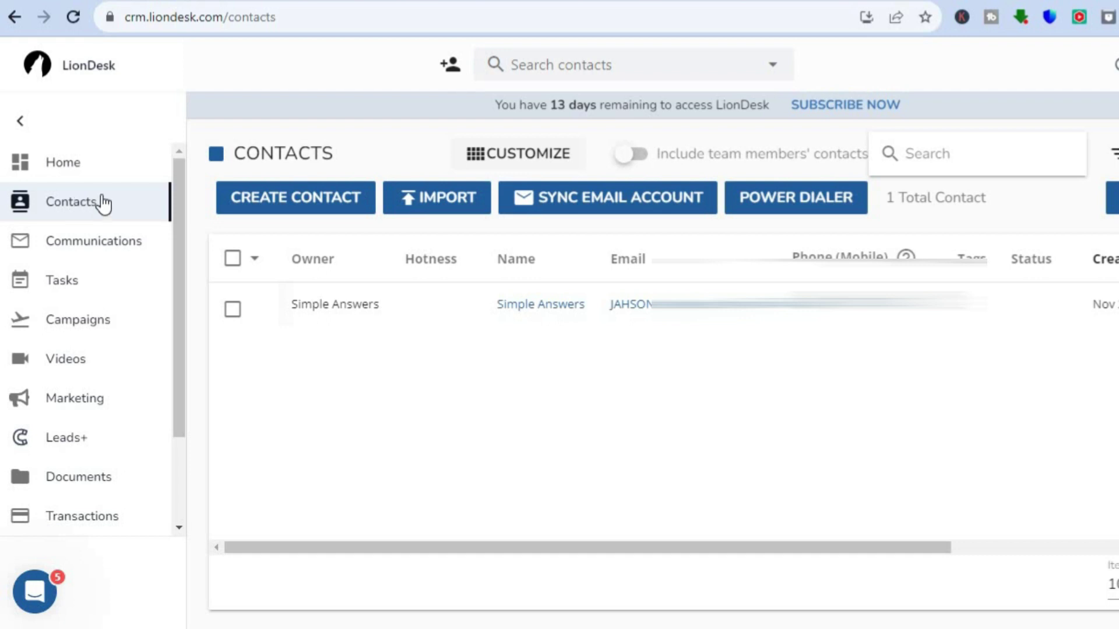
pyautogui.click(268, 204)
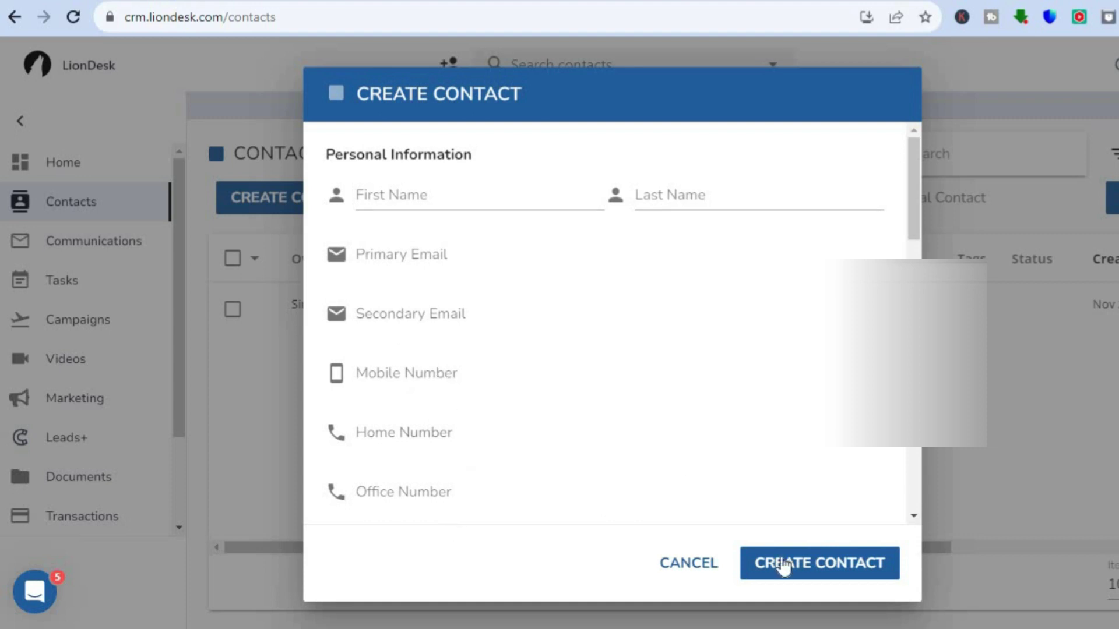
pyautogui.click(707, 563)
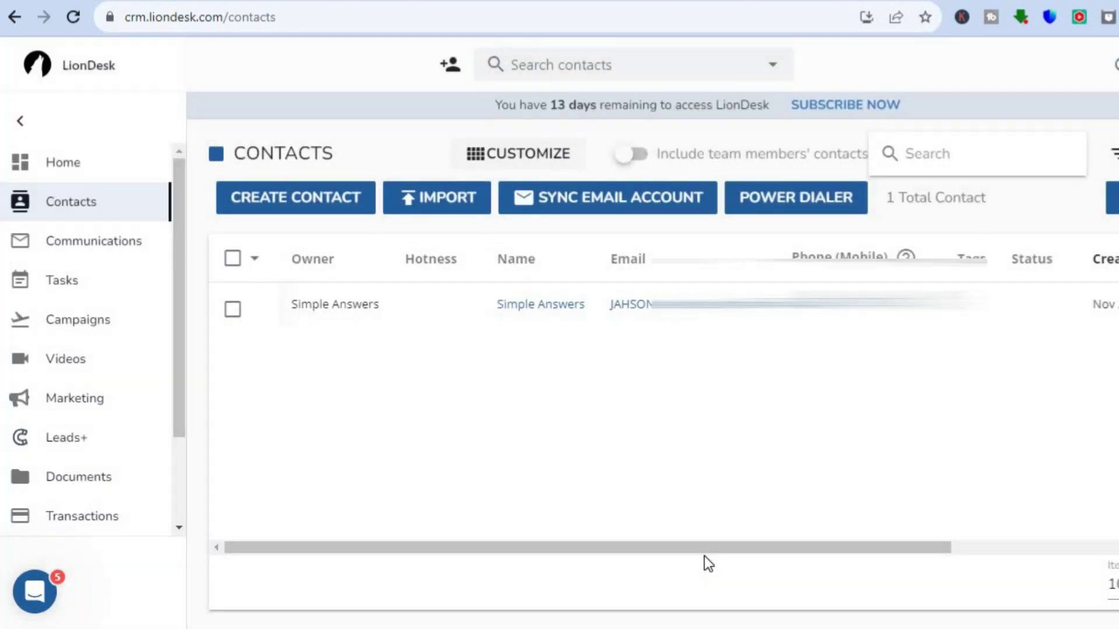
pyautogui.click(455, 200)
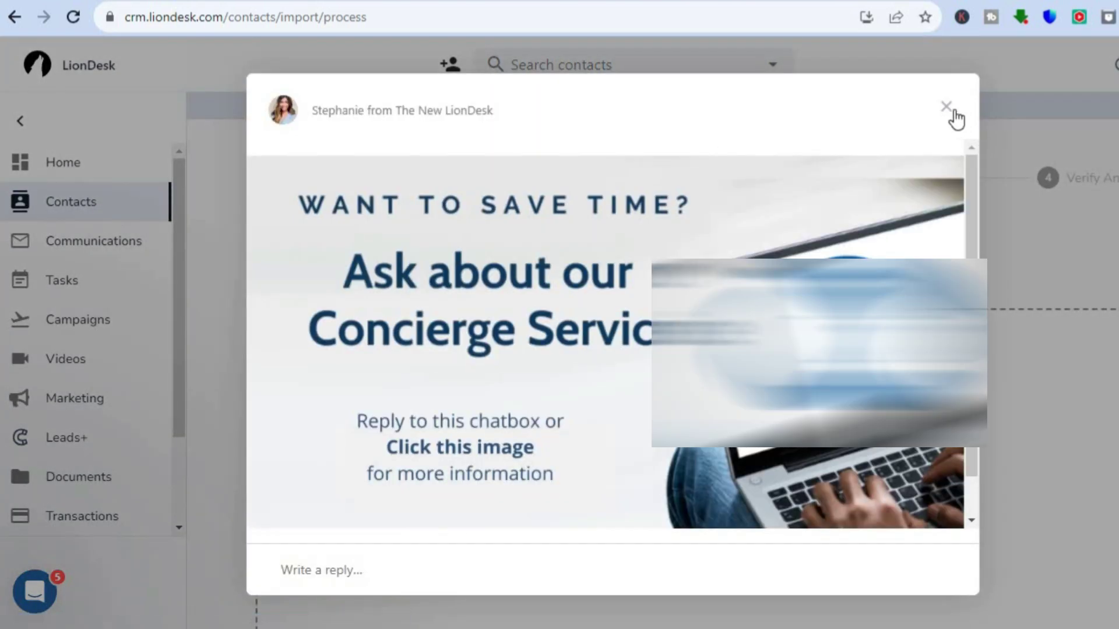
pyautogui.click(946, 108)
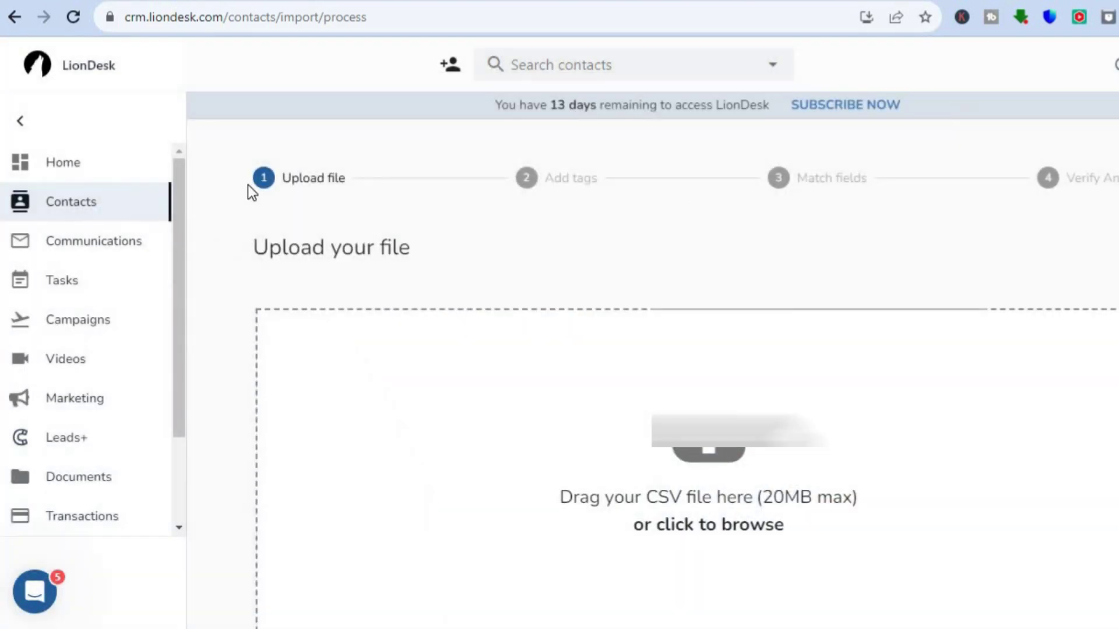
pyautogui.click(80, 202)
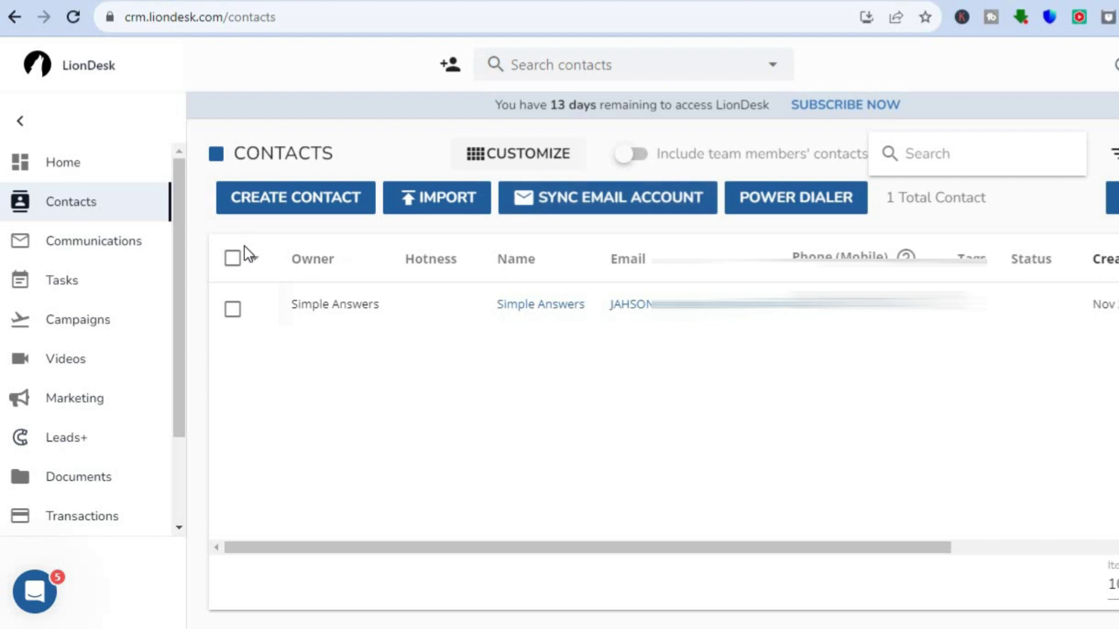
pyautogui.click(114, 252)
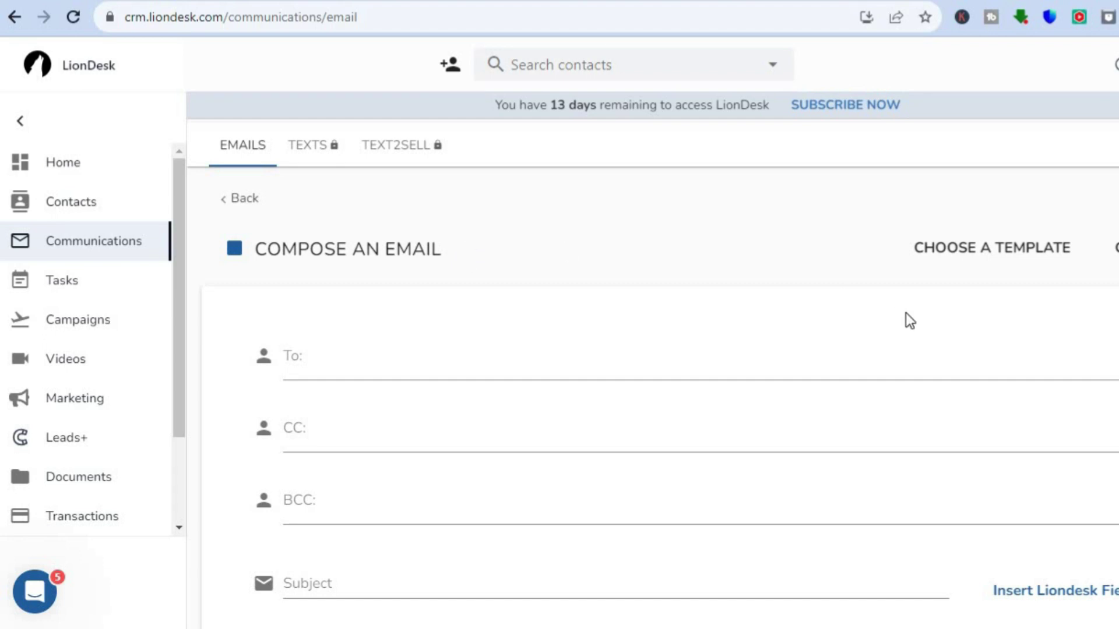
# Open the email template chooser and expand the New Lead Followup folder.
pyautogui.scroll(-1, 653, 361)
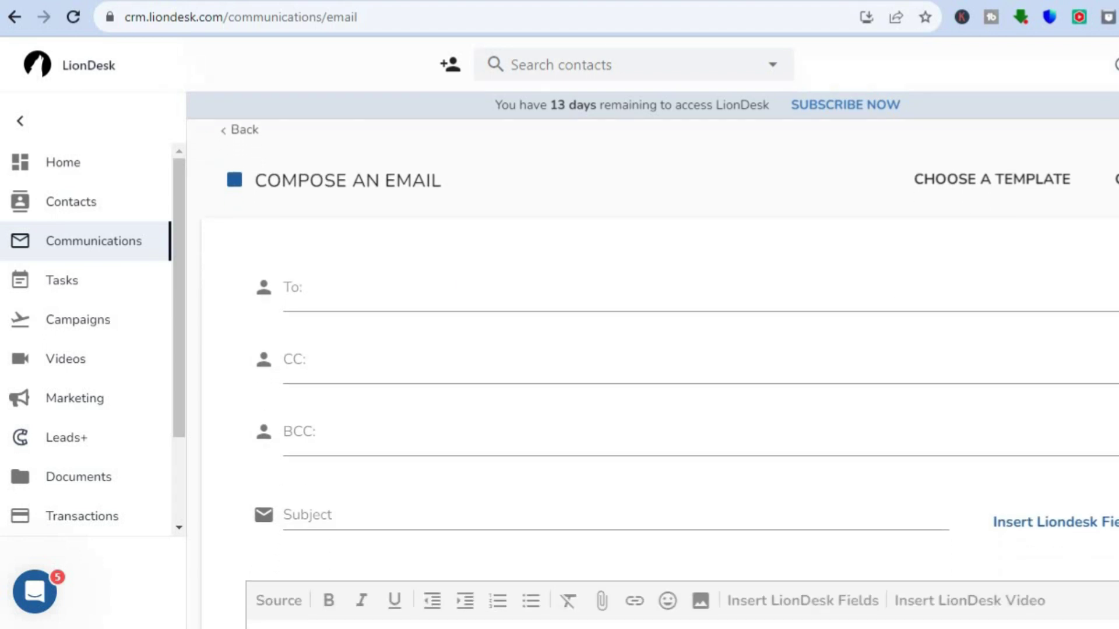
pyautogui.click(1013, 185)
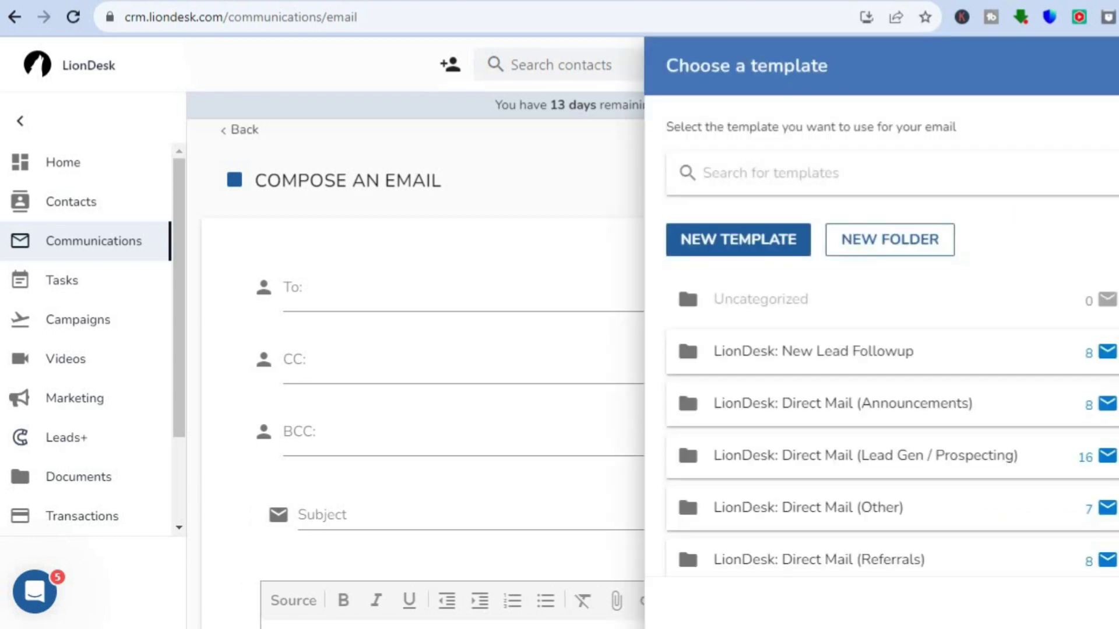
pyautogui.scroll(-3, 891, 425)
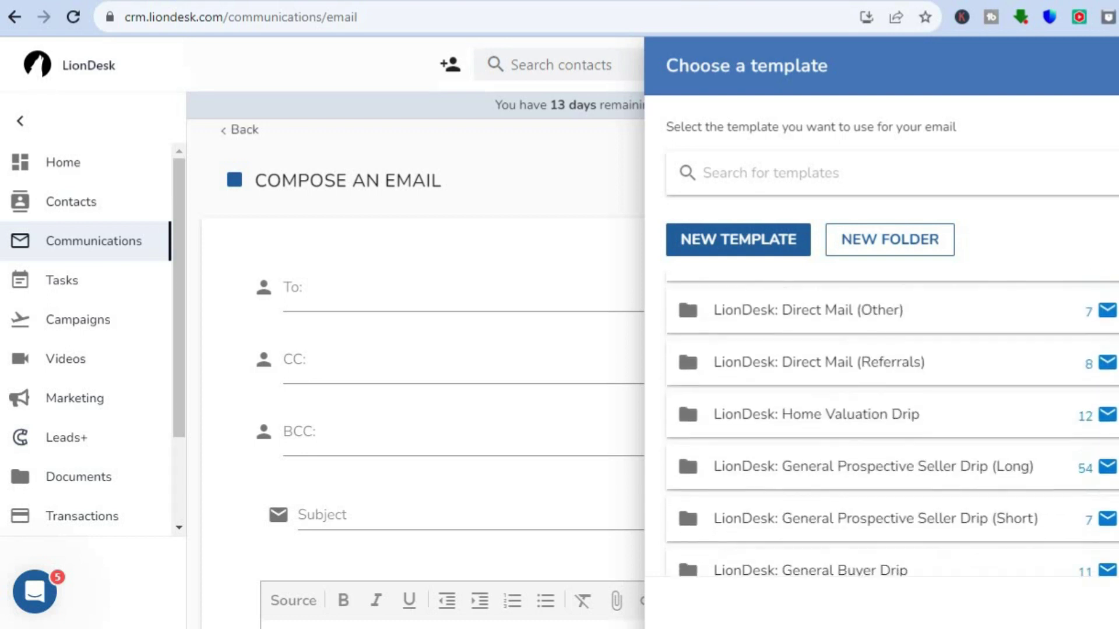
pyautogui.scroll(3, 891, 425)
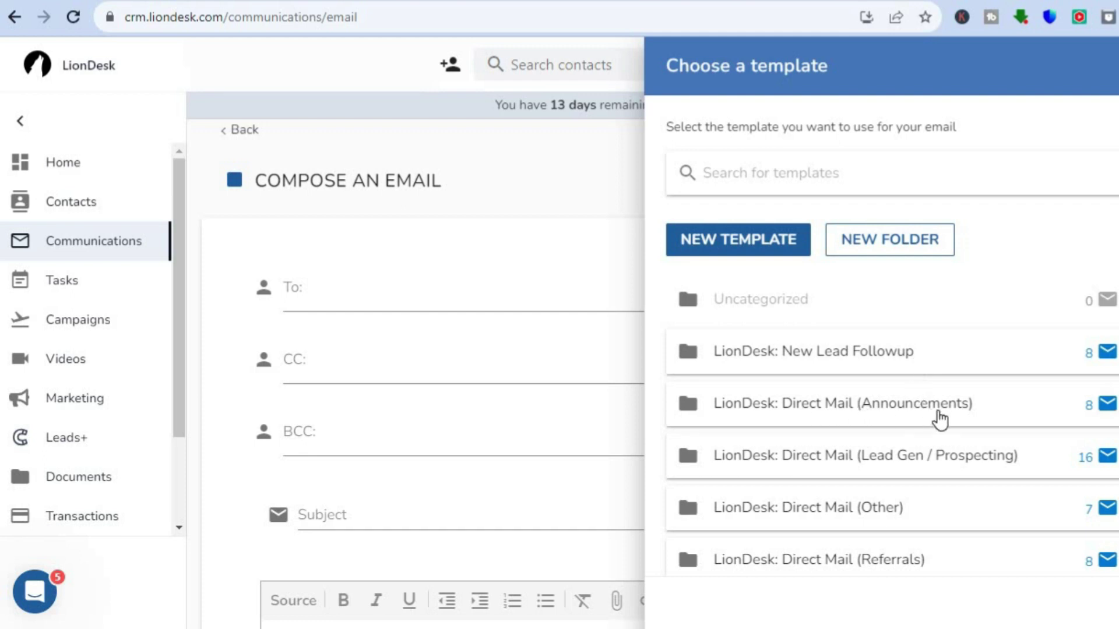
pyautogui.click(868, 362)
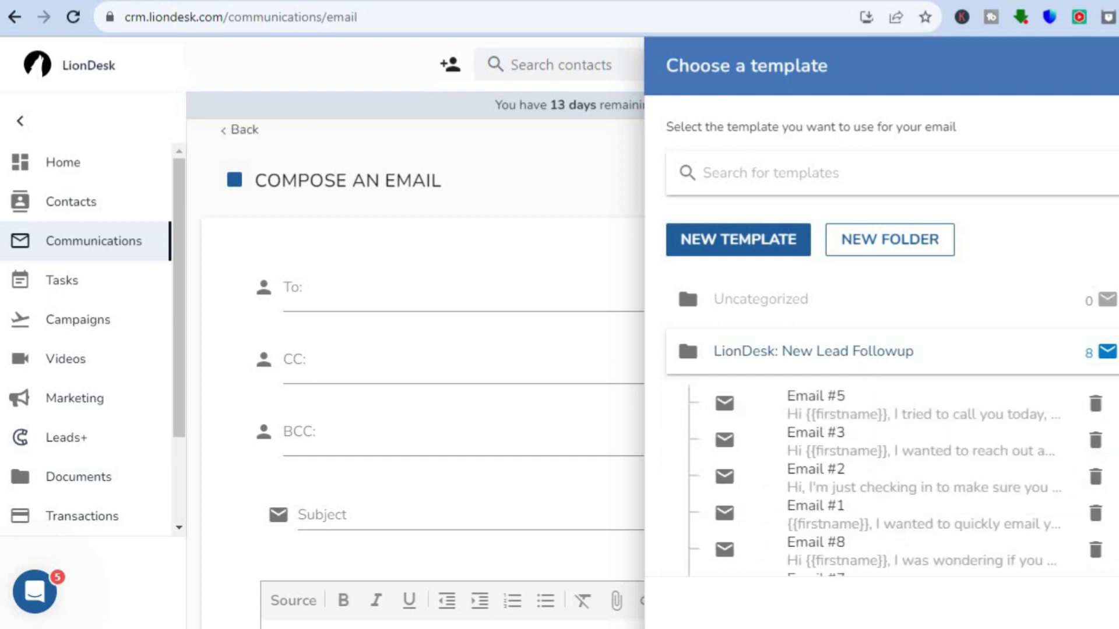
# Edit the Email #2 template in Template Details and save it.
pyautogui.scroll(-3, 906, 360)
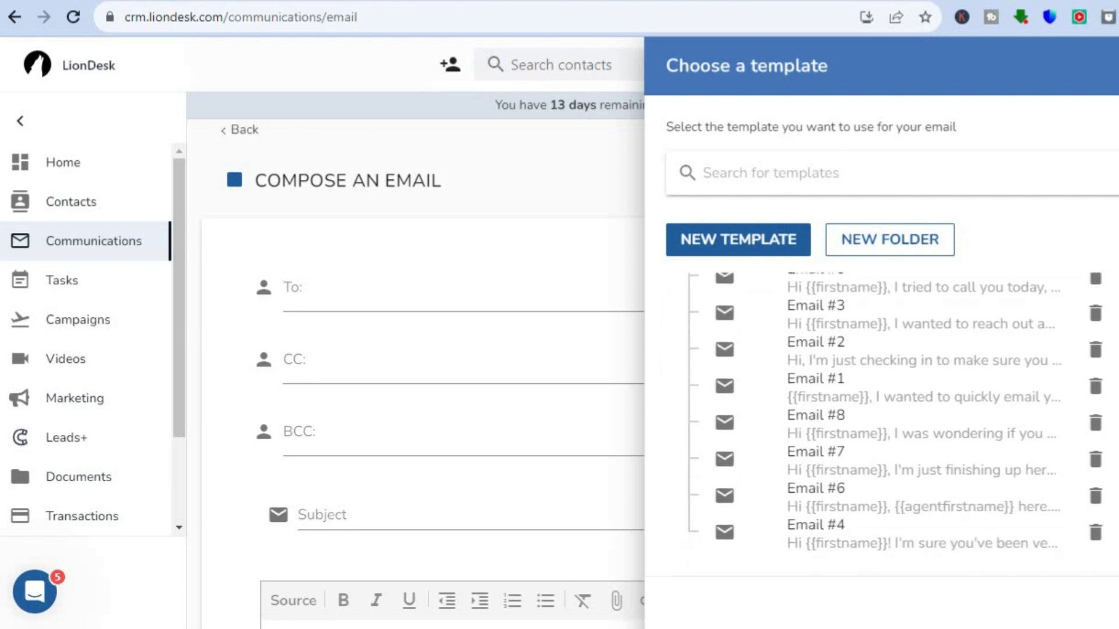
pyautogui.click(906, 361)
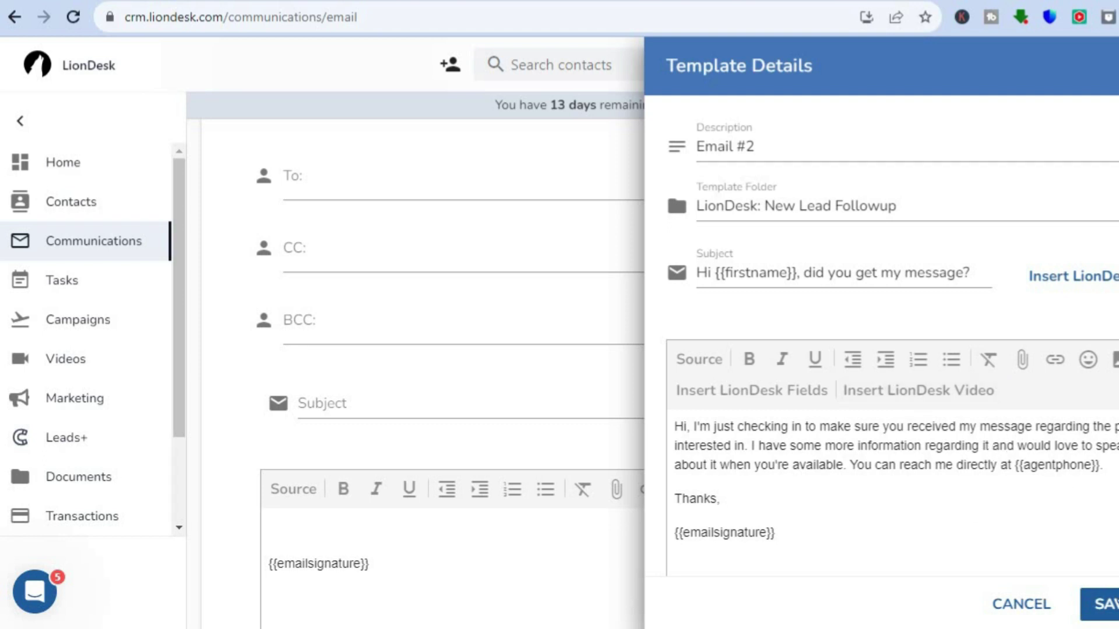
pyautogui.click(1098, 604)
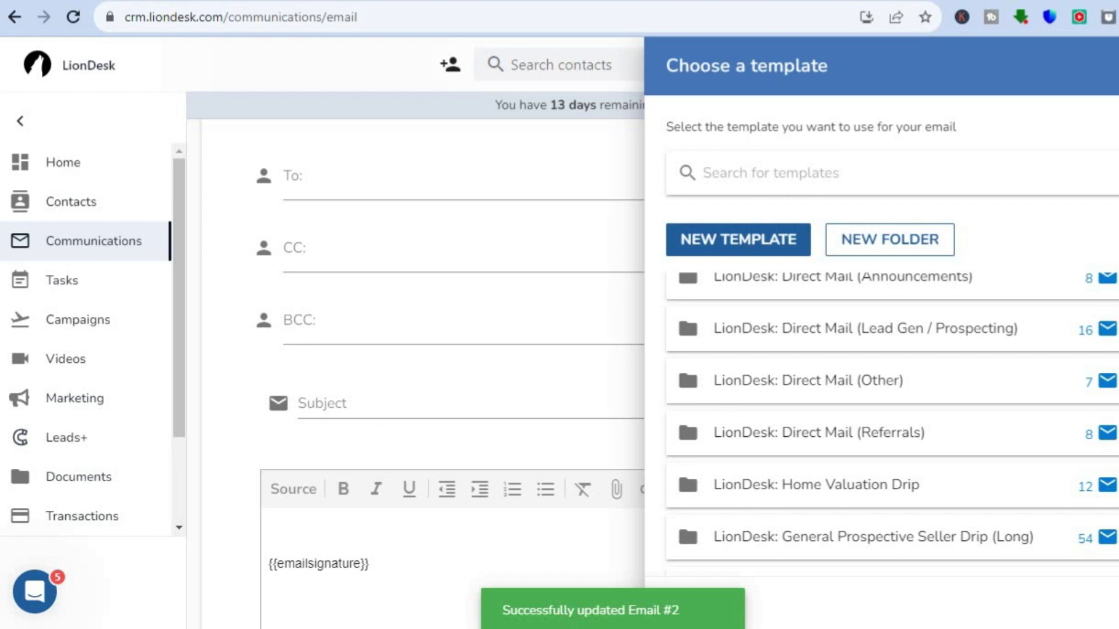
# Expand the New Lead Followup folder and apply the Email #5 template.
pyautogui.scroll(2, 892, 424)
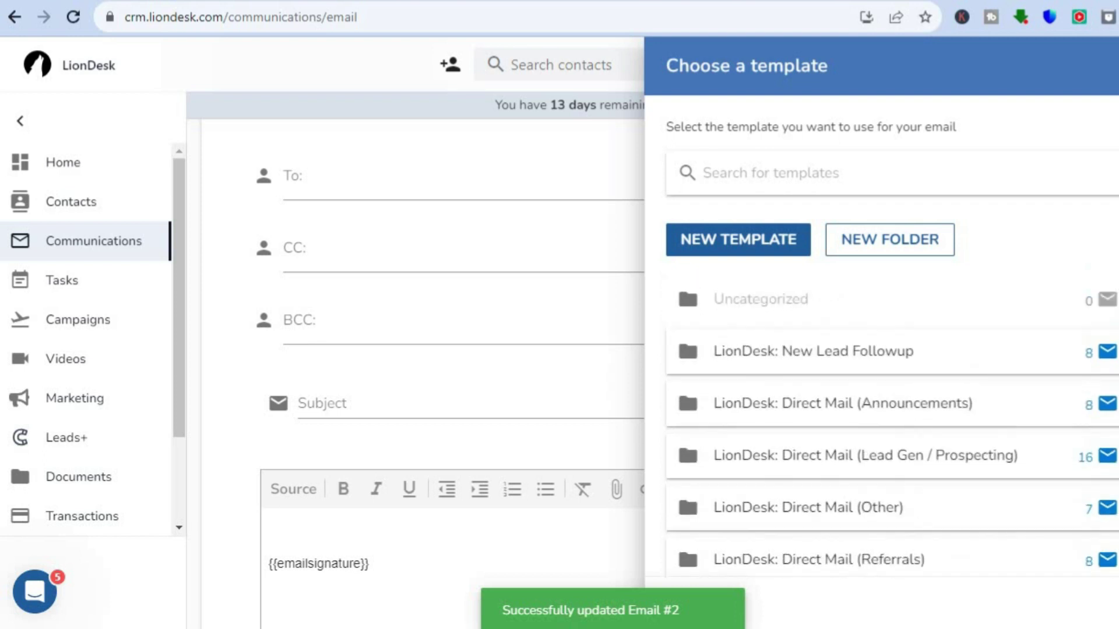
pyautogui.click(1021, 367)
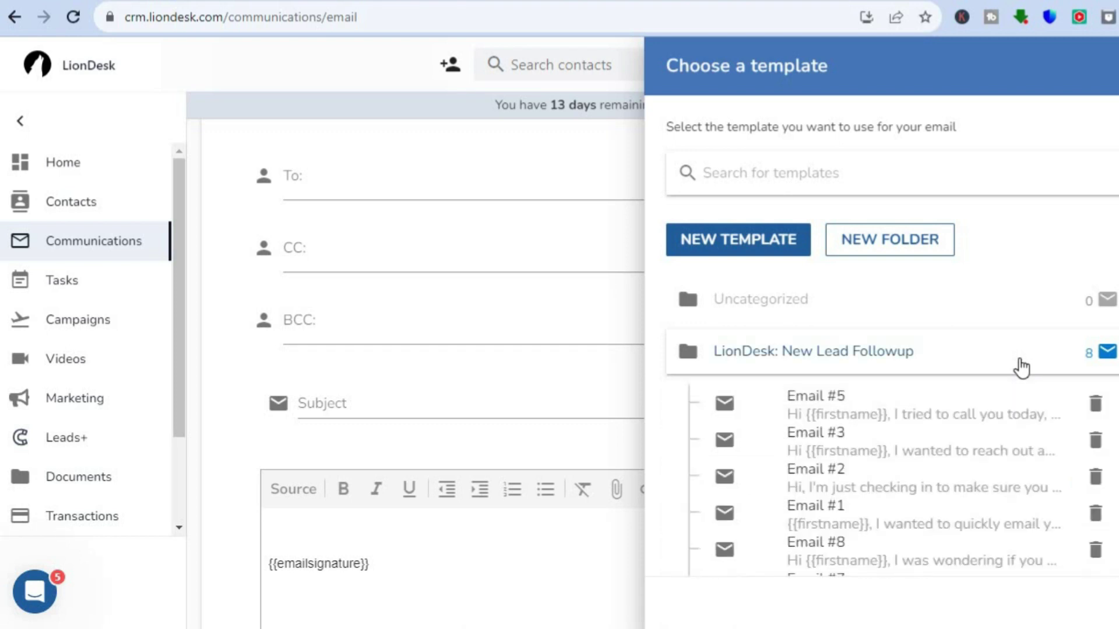
pyautogui.click(978, 415)
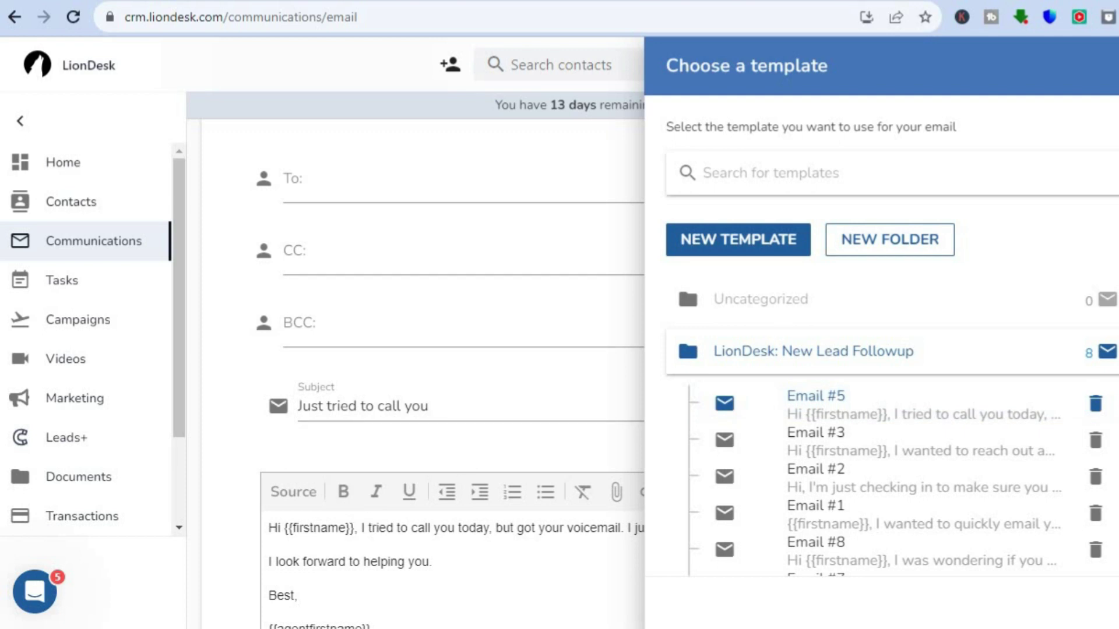
# Close the template panel and set the email to send Scheduled and Recurring.
pyautogui.click(589, 327)
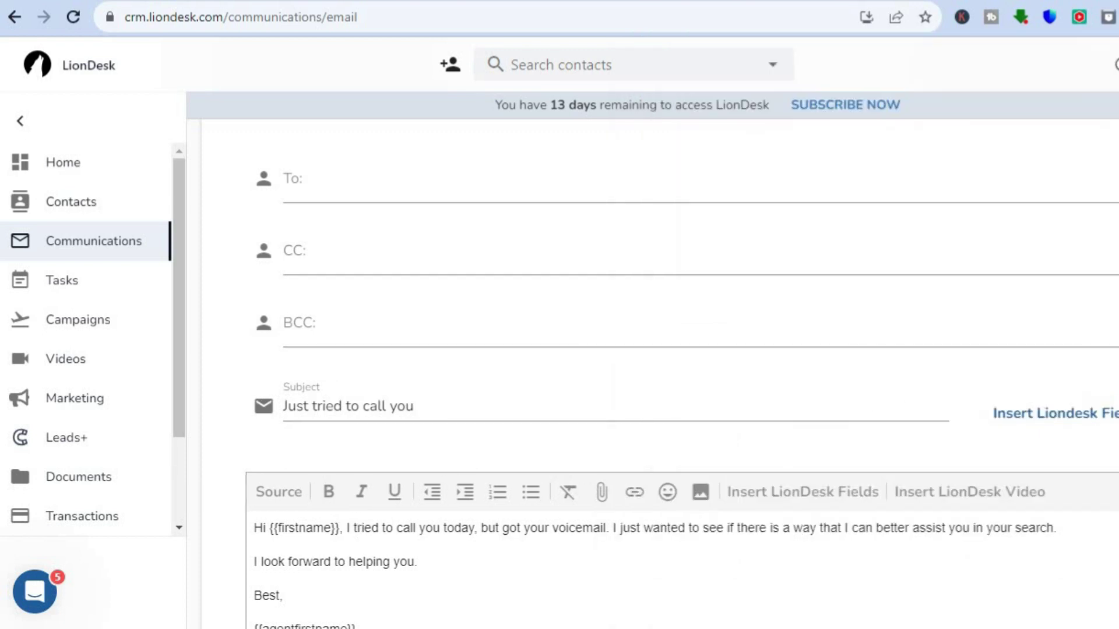
pyautogui.scroll(-5, 659, 386)
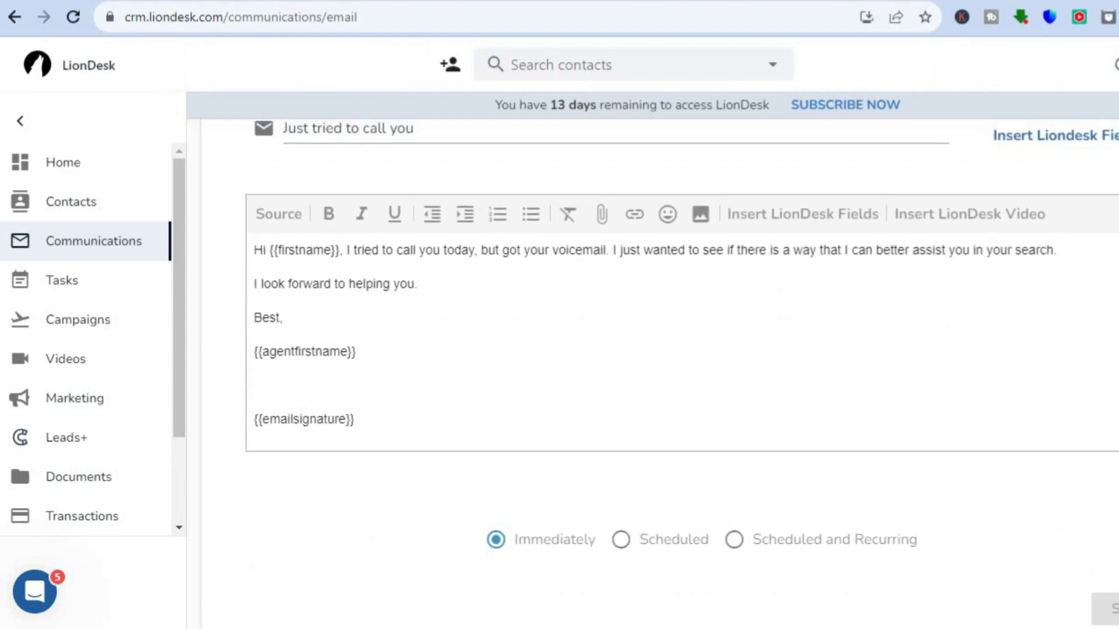
pyautogui.scroll(-1, 659, 349)
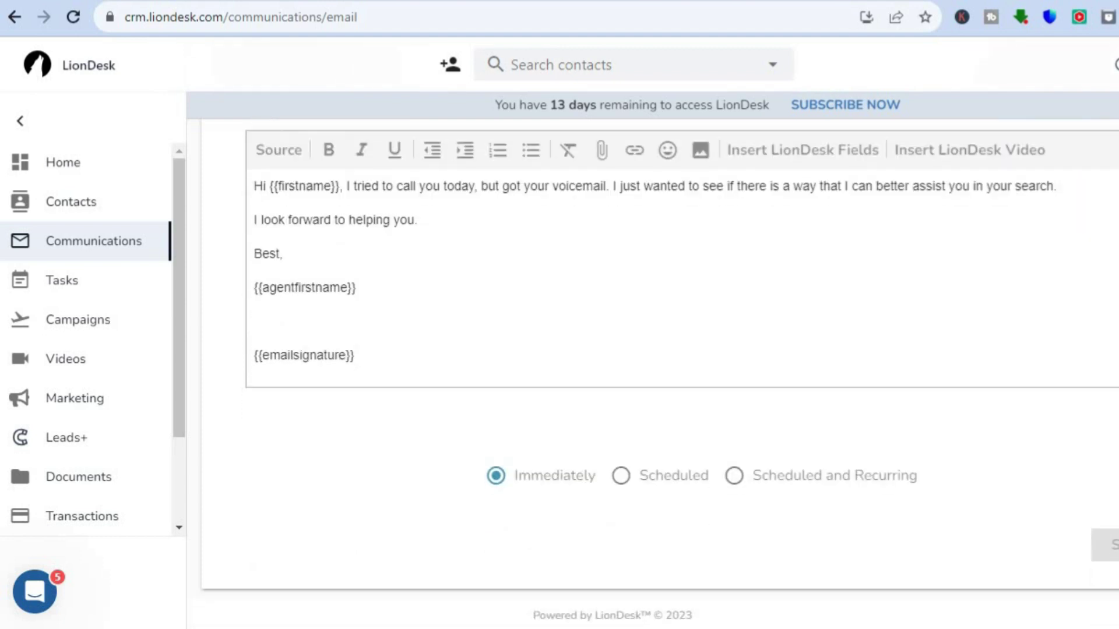
pyautogui.click(622, 476)
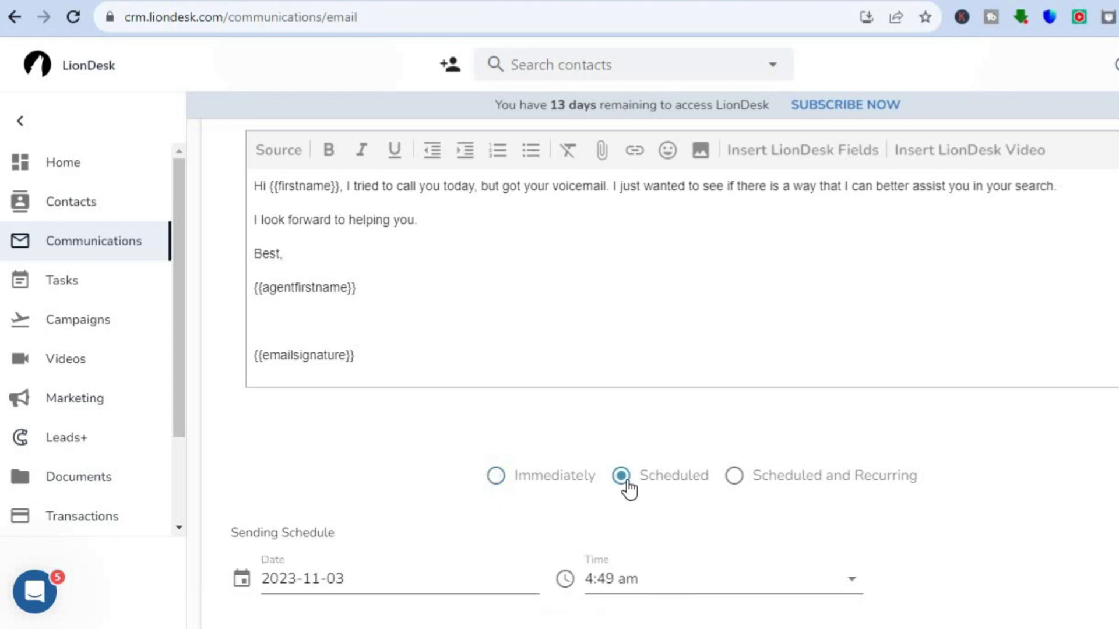
pyautogui.scroll(-2, 659, 349)
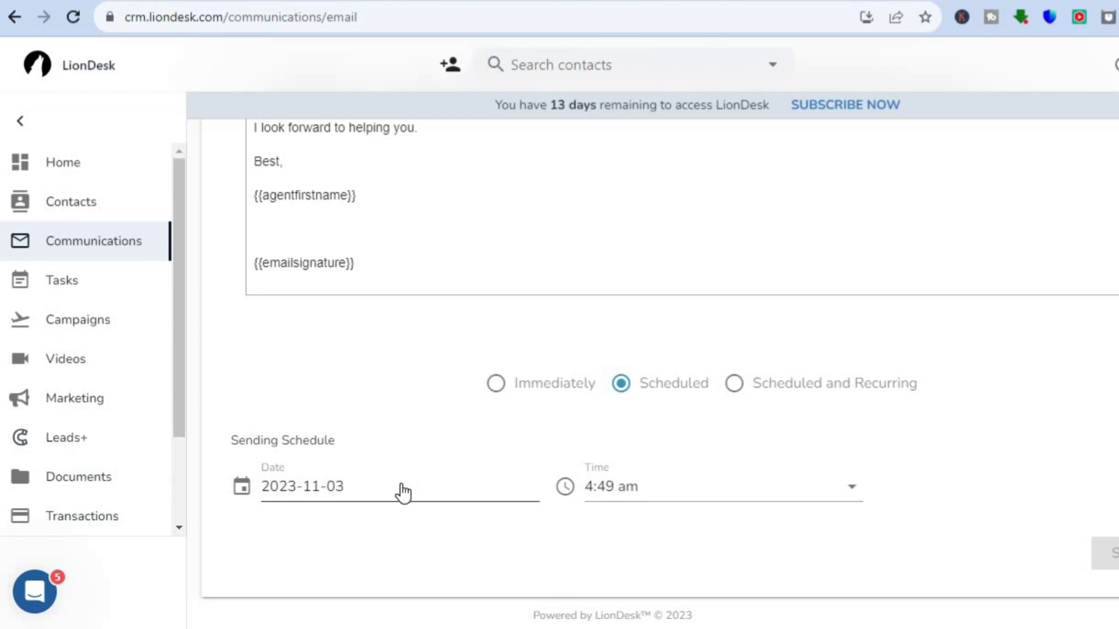
pyautogui.click(735, 385)
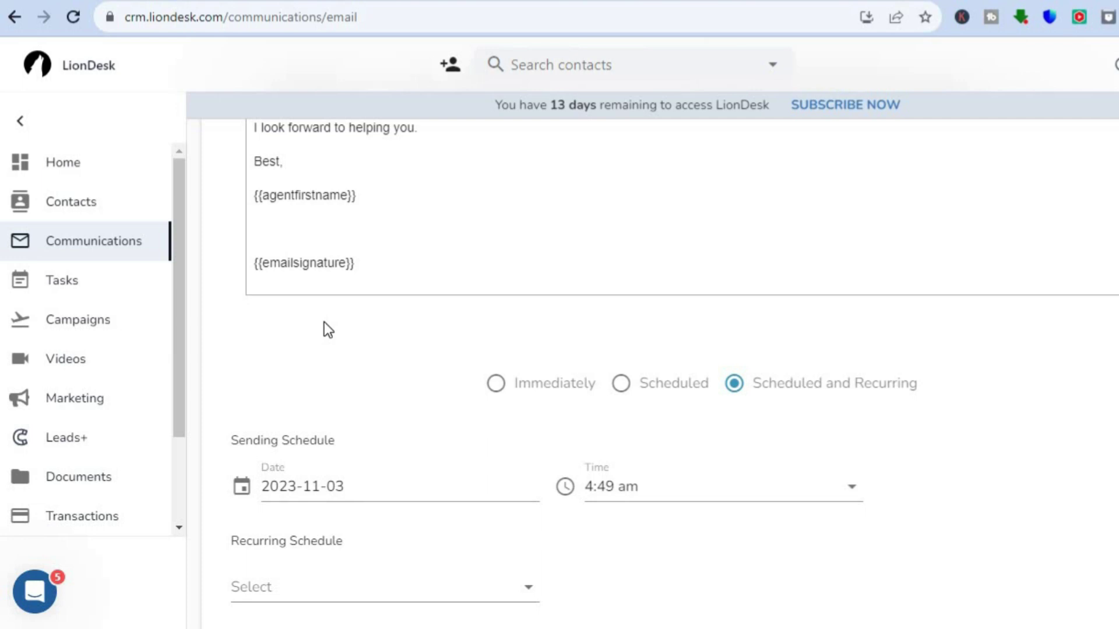
pyautogui.click(114, 284)
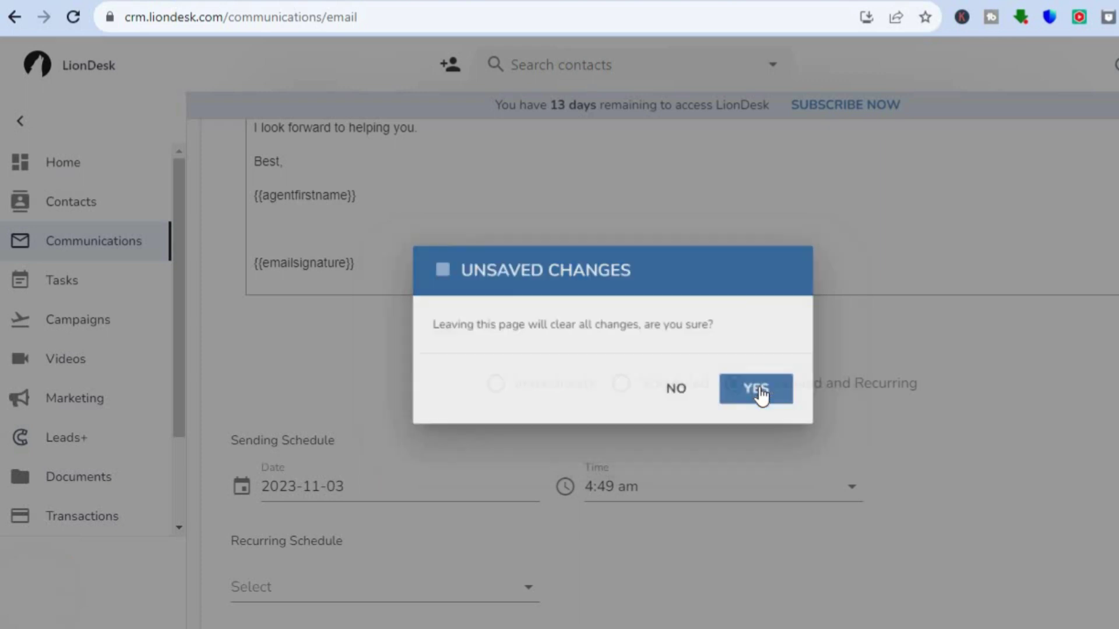
# Discard the unsaved email, then start a new task and cancel it, leaving 0 tasks.
pyautogui.click(764, 395)
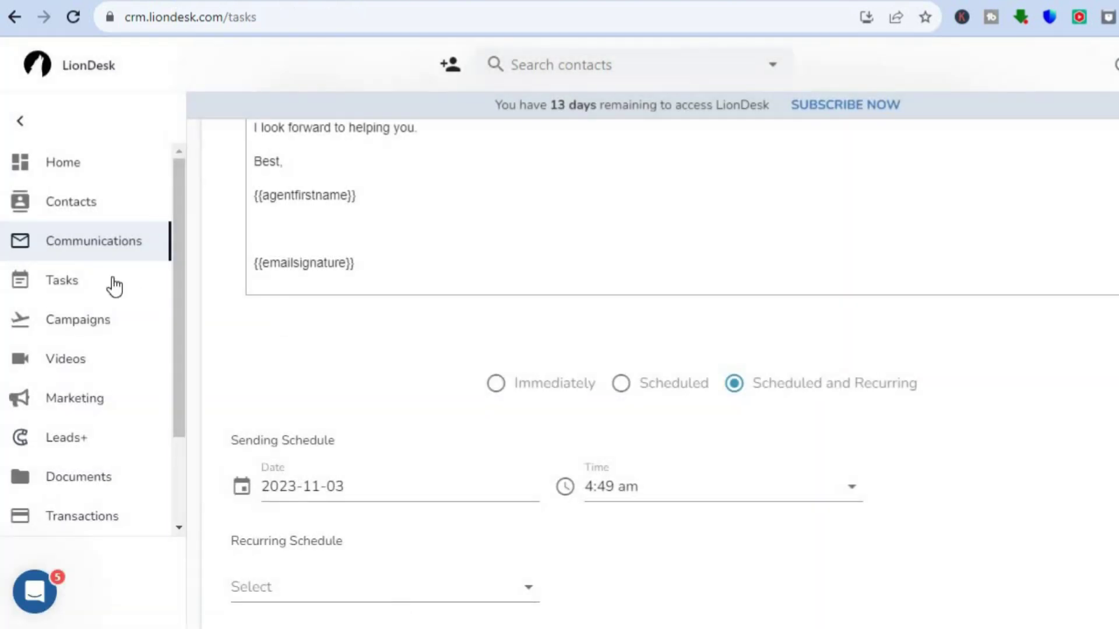
pyautogui.click(113, 280)
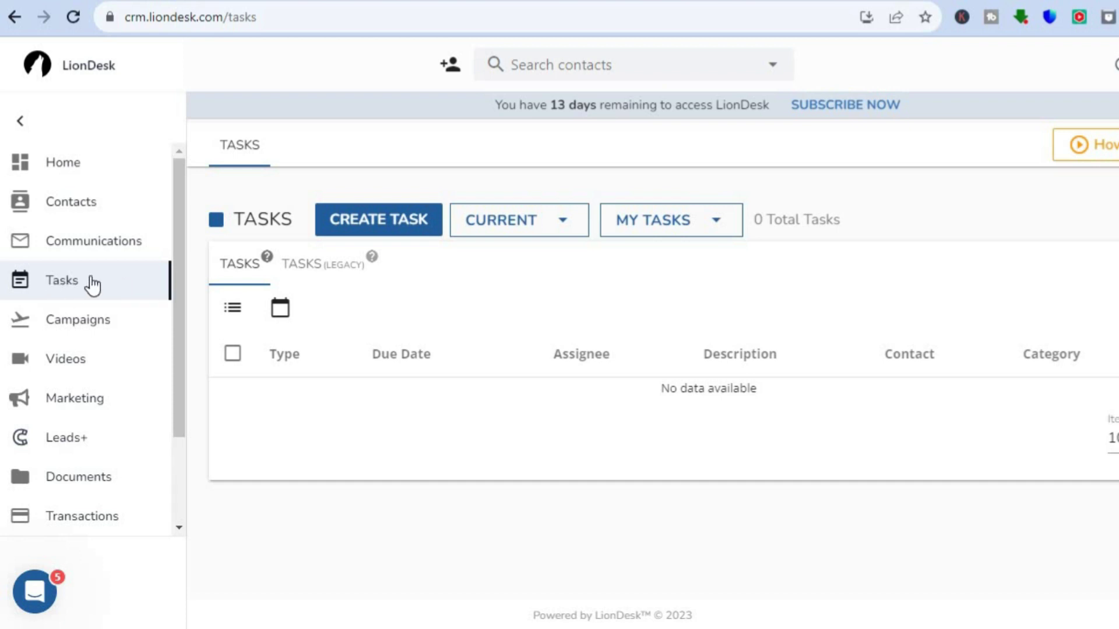
pyautogui.click(369, 227)
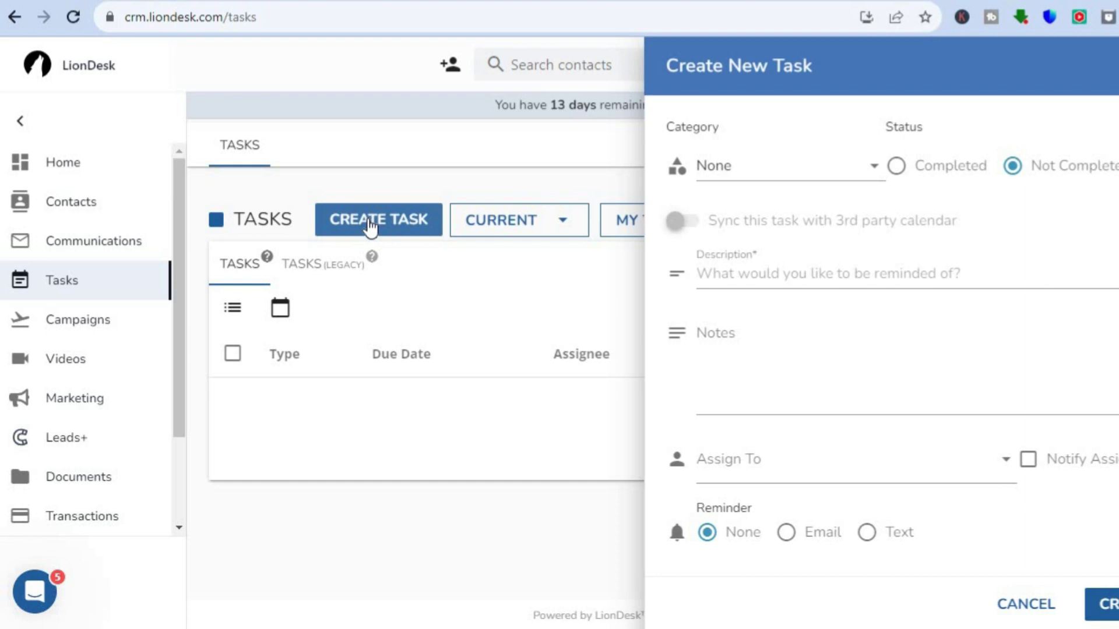
pyautogui.click(803, 277)
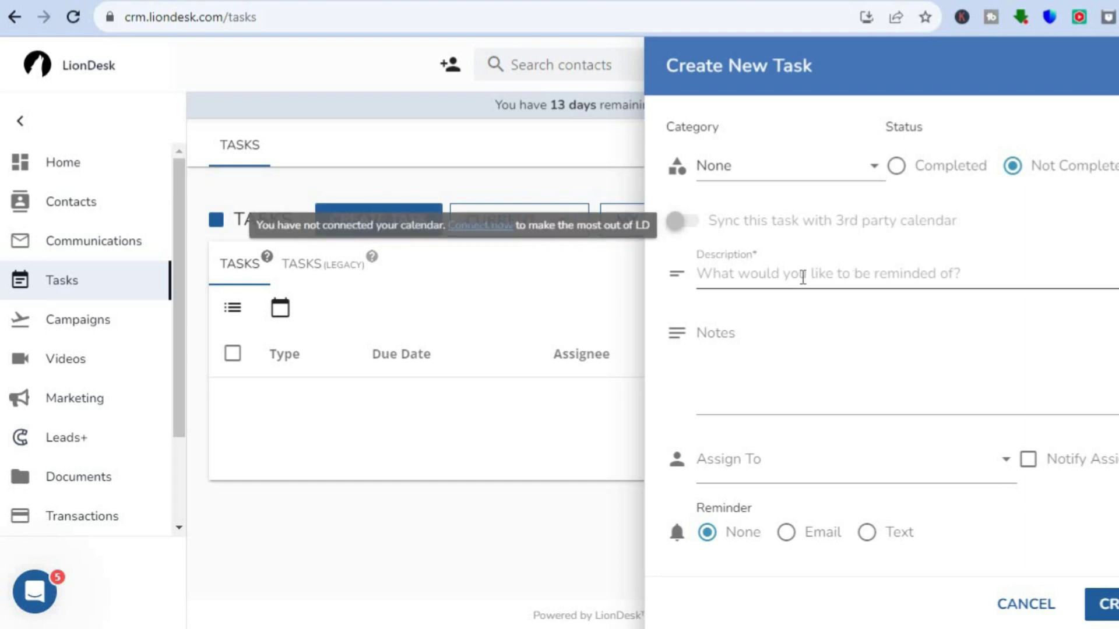
pyautogui.click(838, 172)
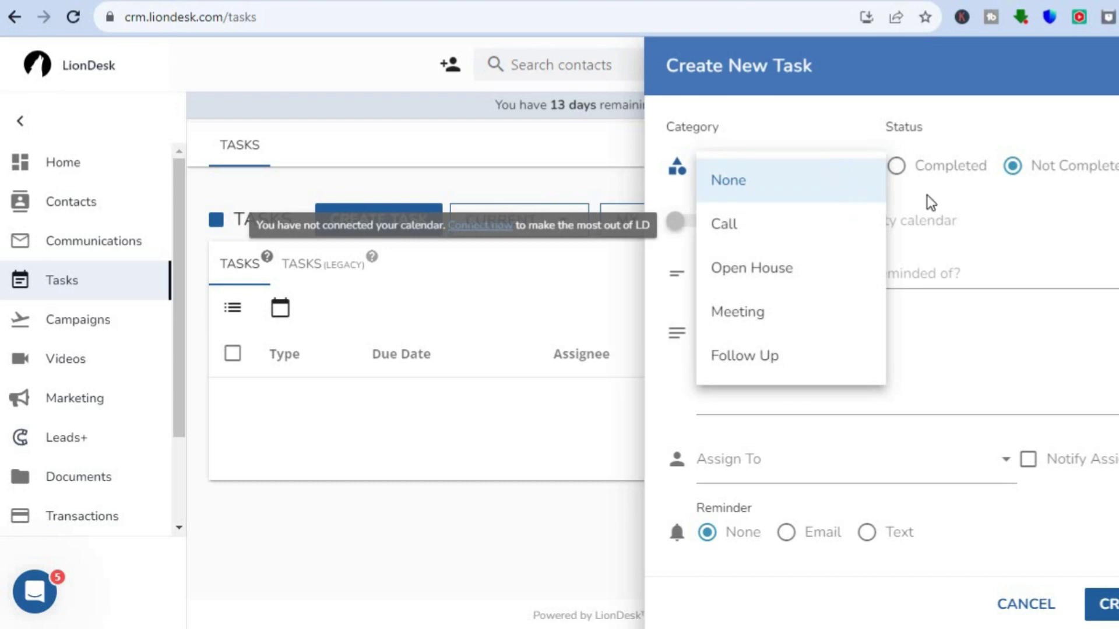
pyautogui.click(963, 207)
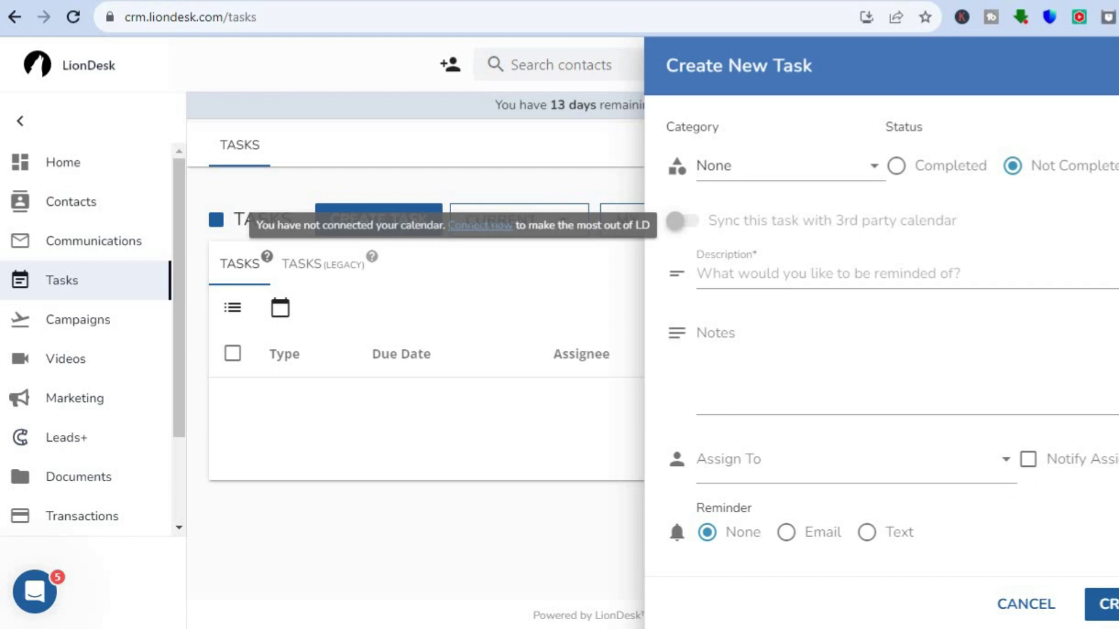
pyautogui.scroll(-4, 891, 326)
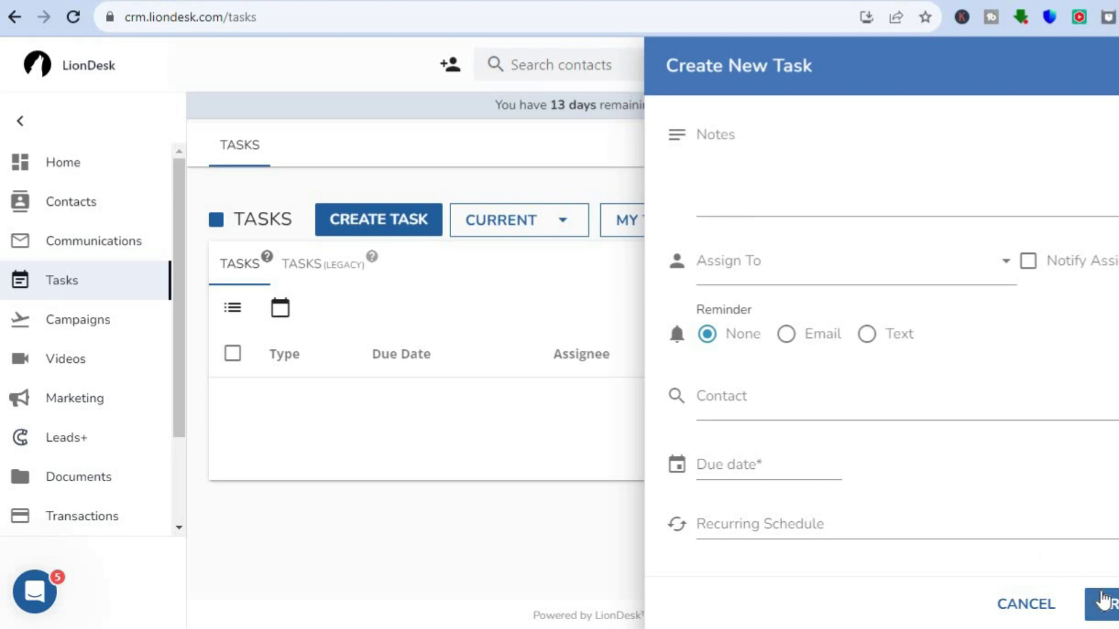
pyautogui.click(1018, 604)
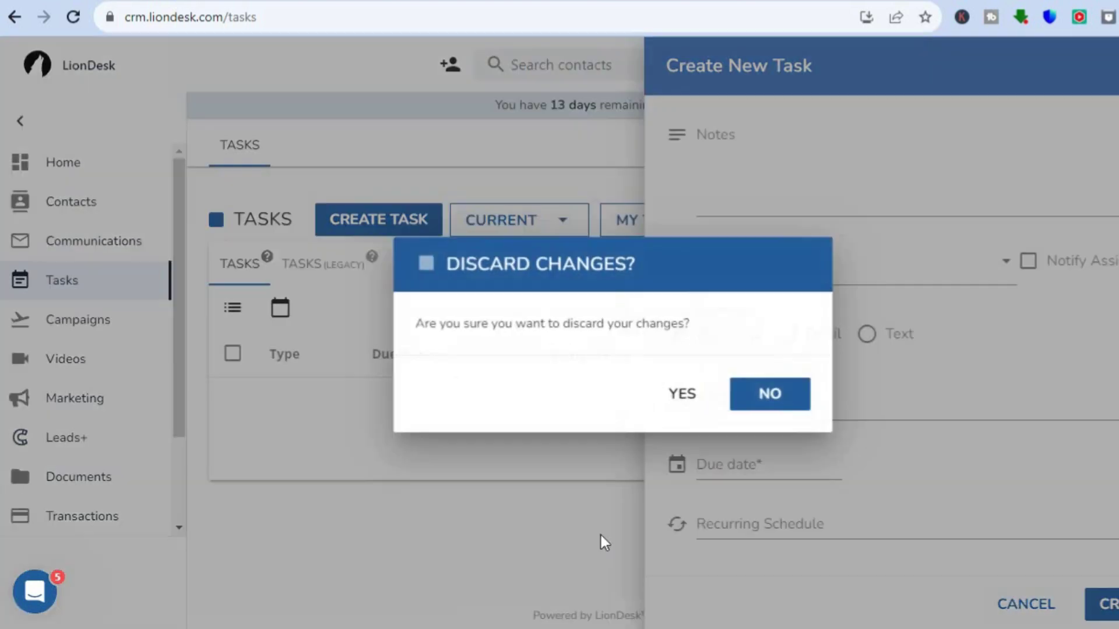
pyautogui.scroll(3, 685, 402)
pyautogui.click(681, 396)
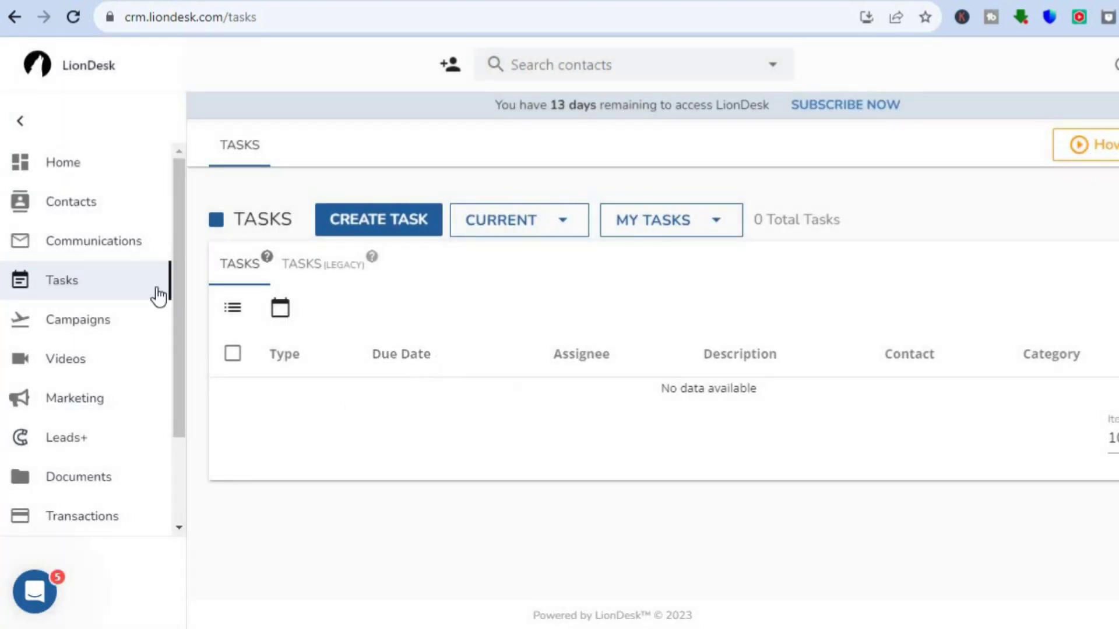
# Create a new campaign named 'test' and open its Adding an Action page.
pyautogui.click(88, 327)
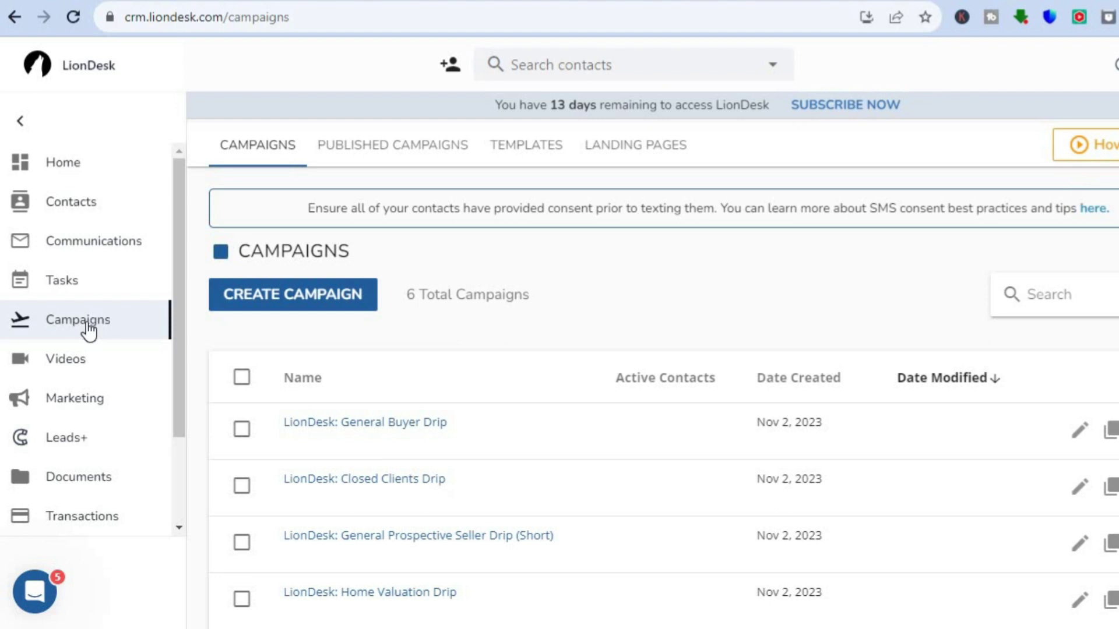
pyautogui.click(289, 294)
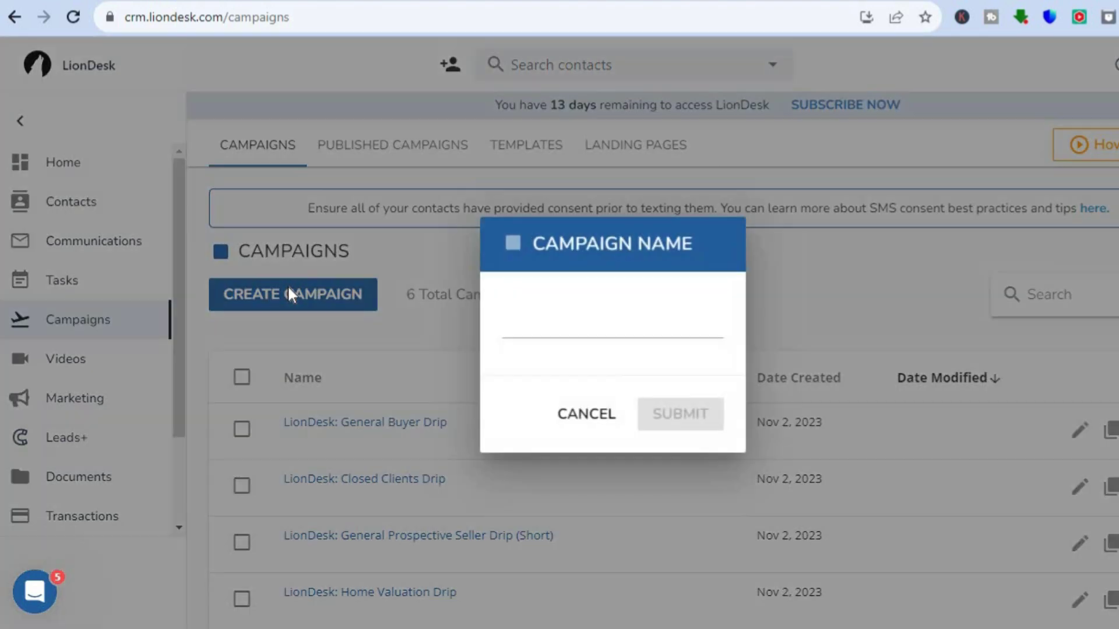
pyautogui.click(636, 330)
pyautogui.write('test')
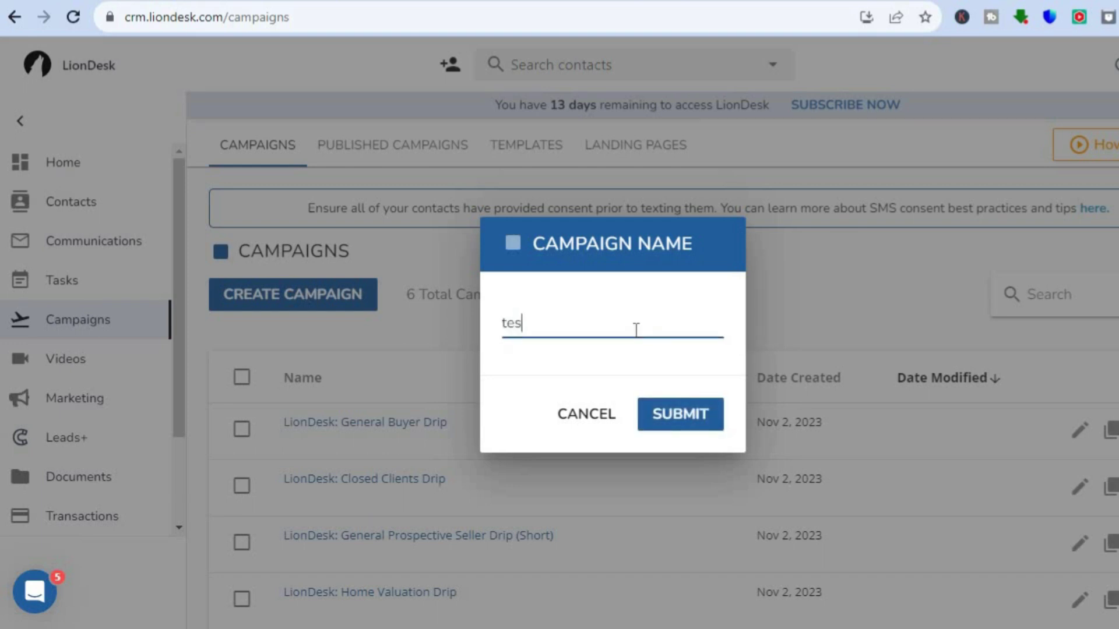
pyautogui.click(686, 415)
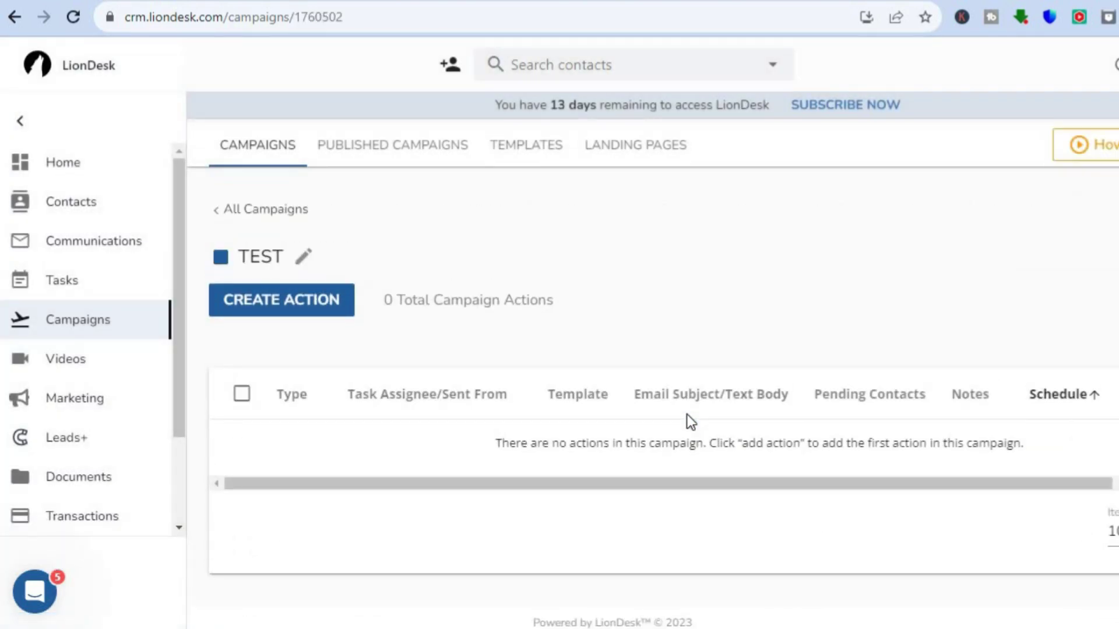
pyautogui.click(285, 313)
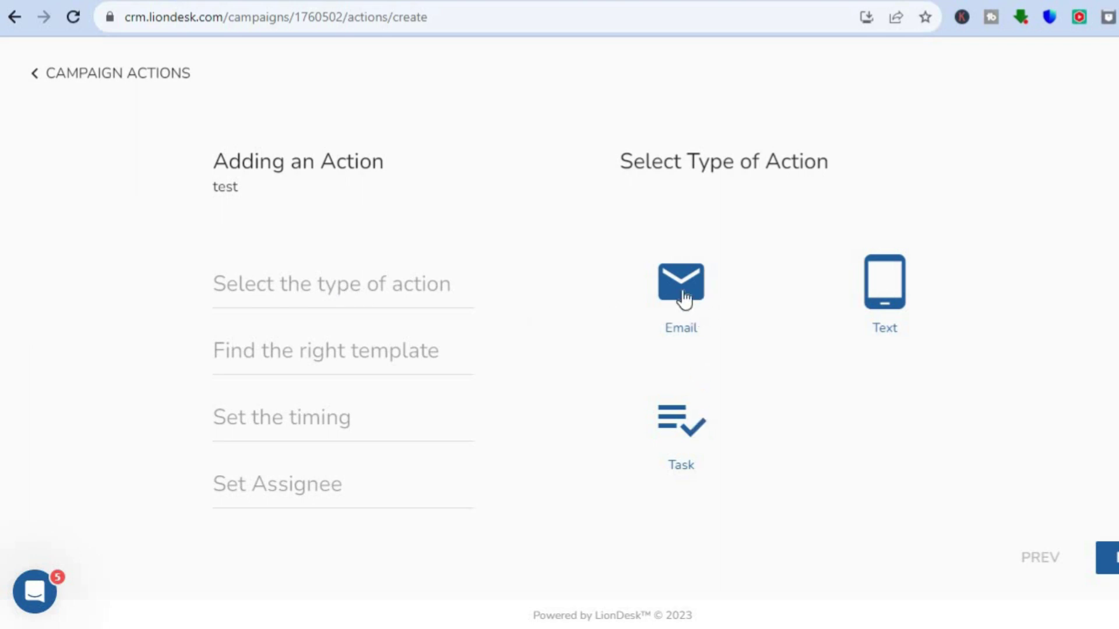
# Pick a Task action, reach its instructions, then abandon it and return to TEST's actions.
pyautogui.click(682, 441)
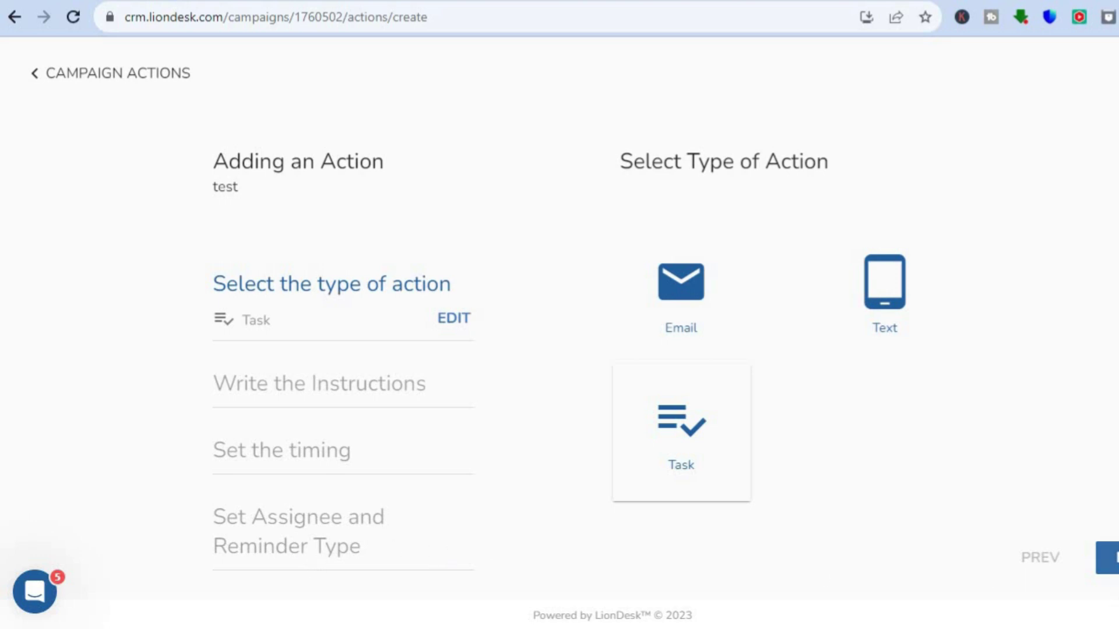
pyautogui.click(1108, 558)
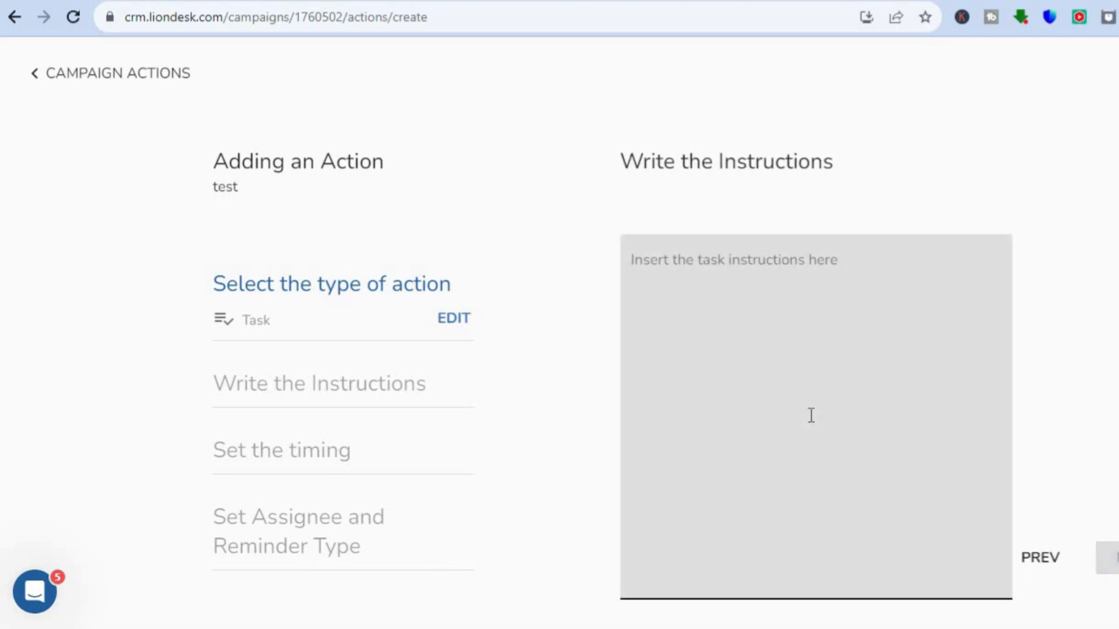
pyautogui.click(712, 282)
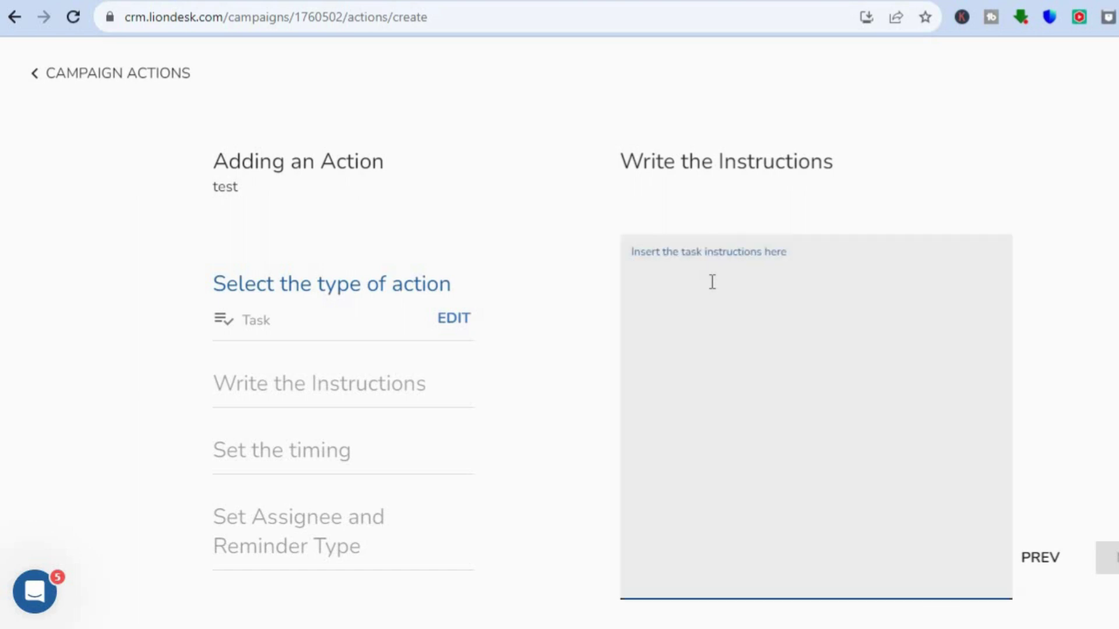
pyautogui.click(401, 437)
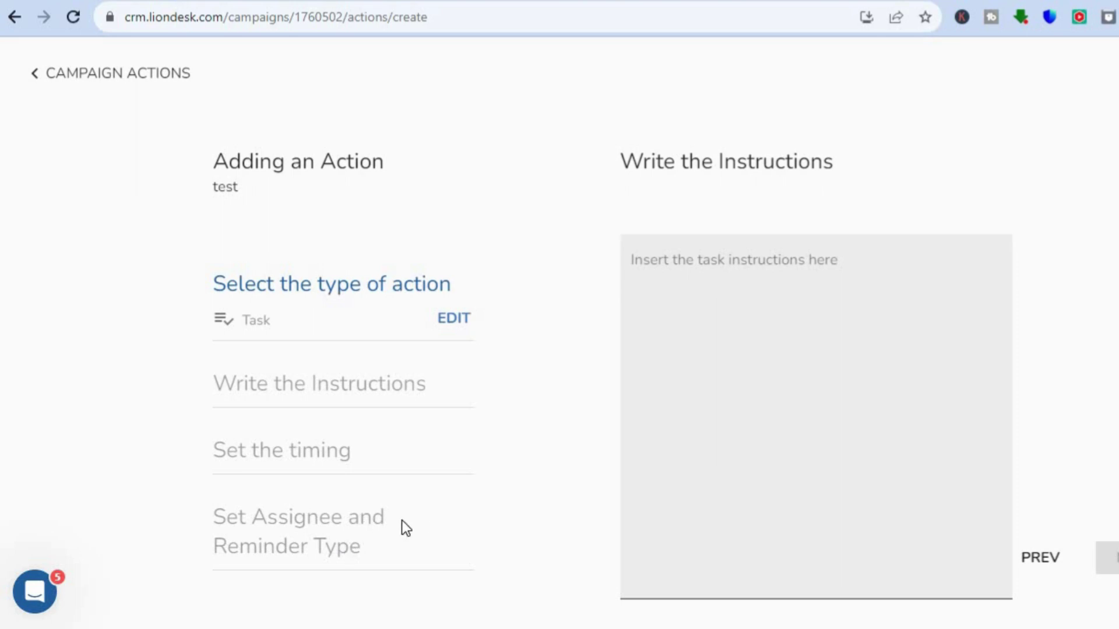
pyautogui.scroll(-1, 401, 519)
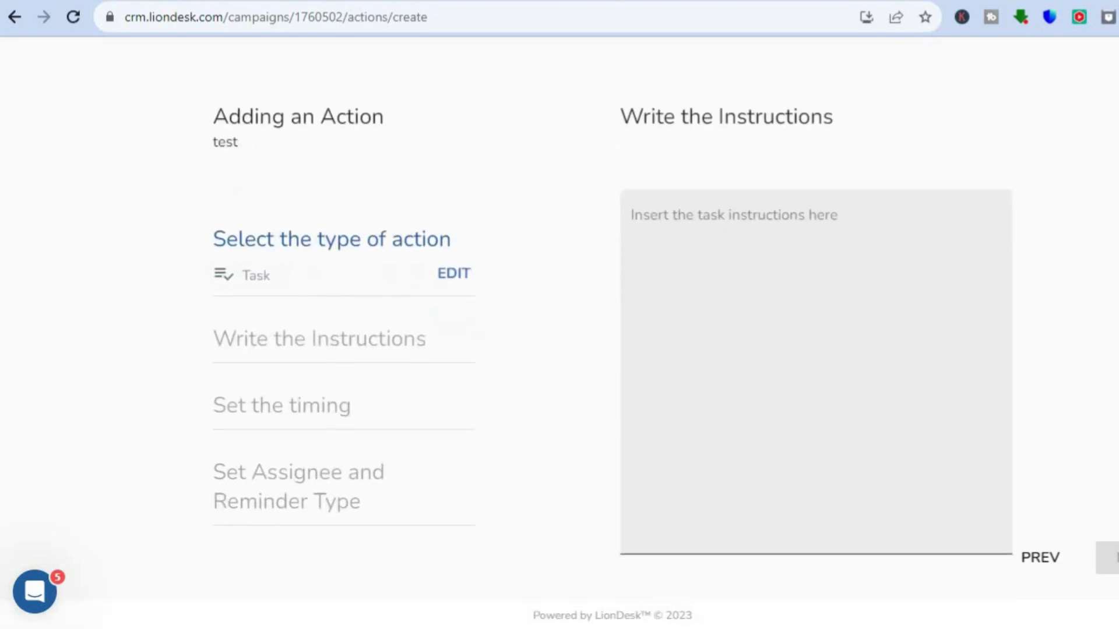
pyautogui.scroll(1, 522, 345)
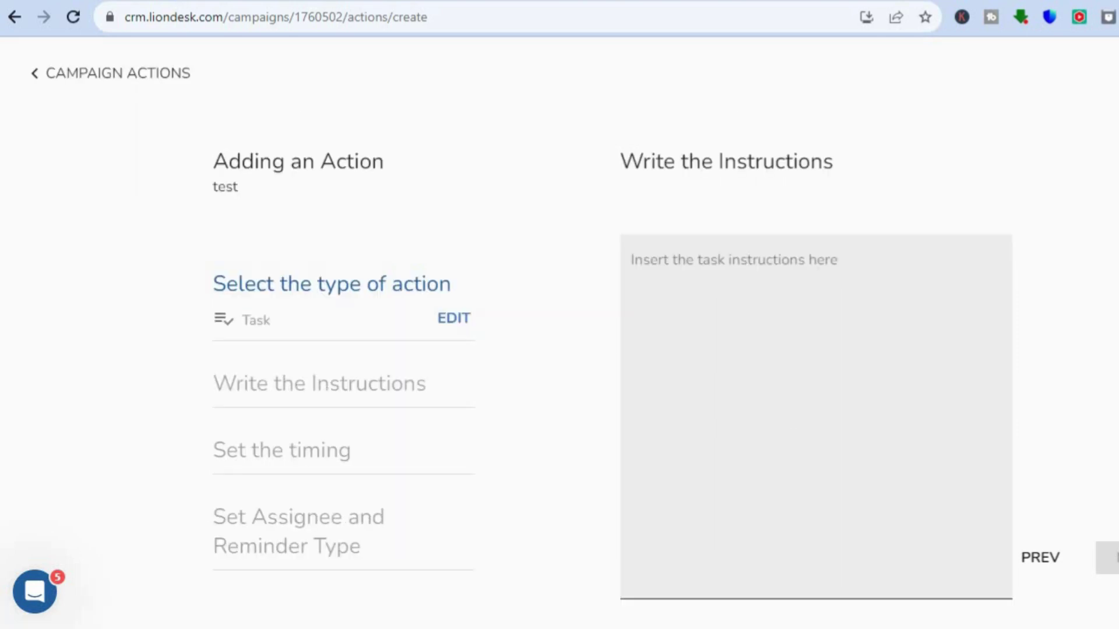
pyautogui.click(51, 83)
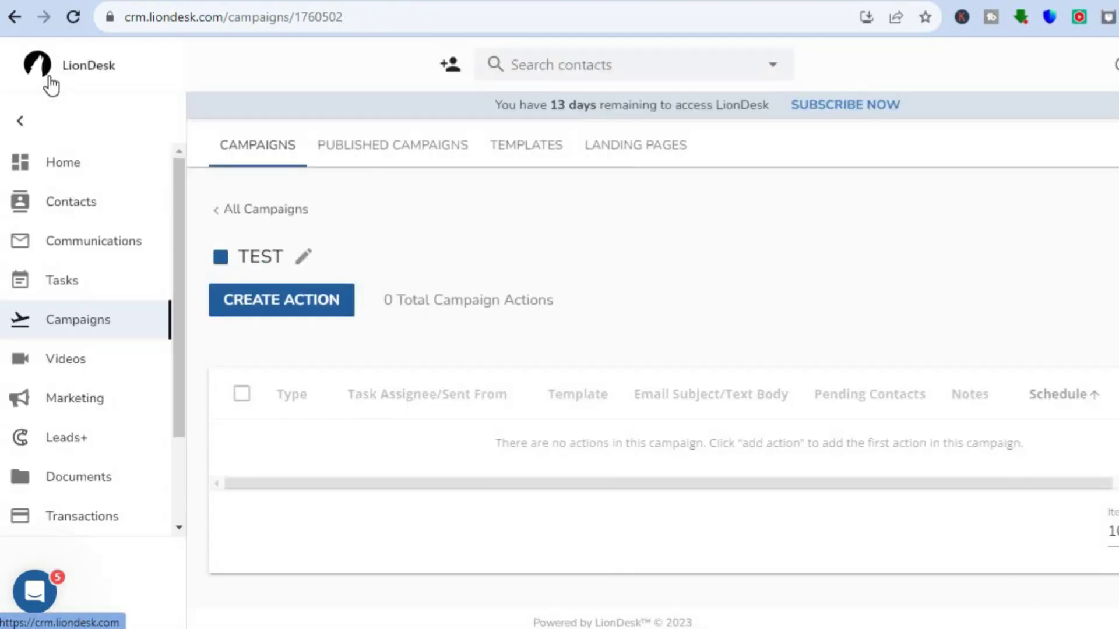
pyautogui.click(123, 360)
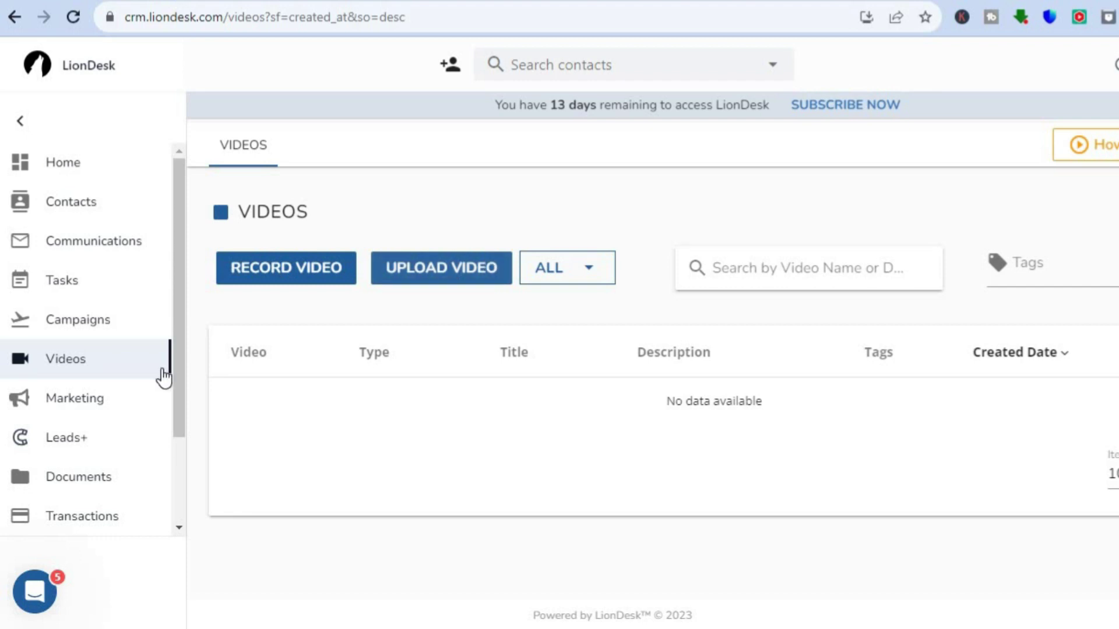
# Open the Marketing page and view the Landing Pages offer.
pyautogui.click(109, 403)
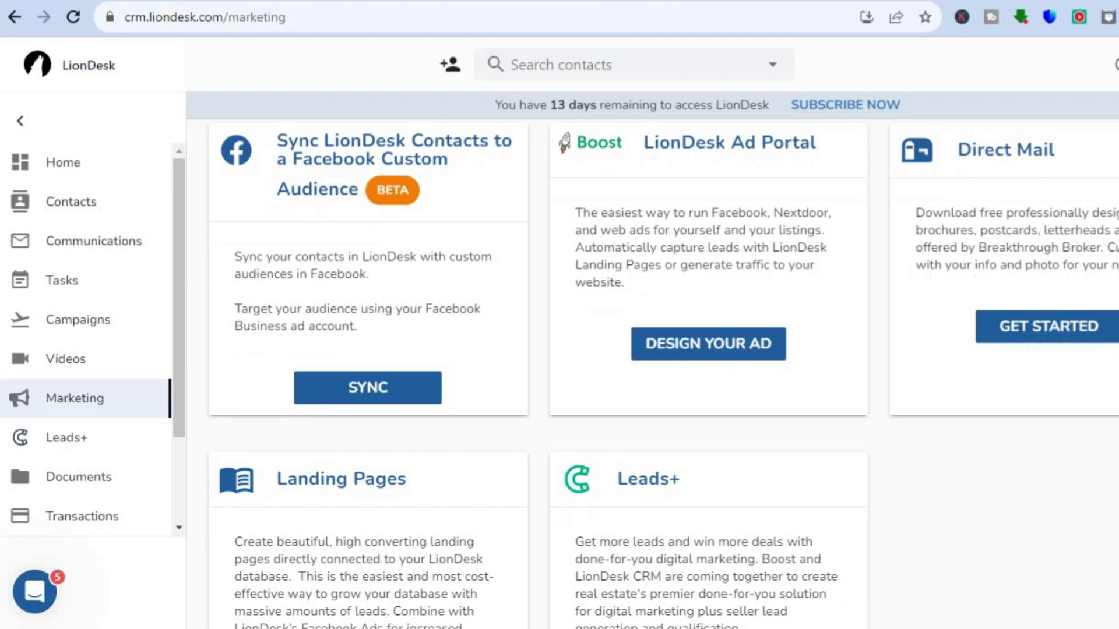
pyautogui.scroll(-3, 577, 432)
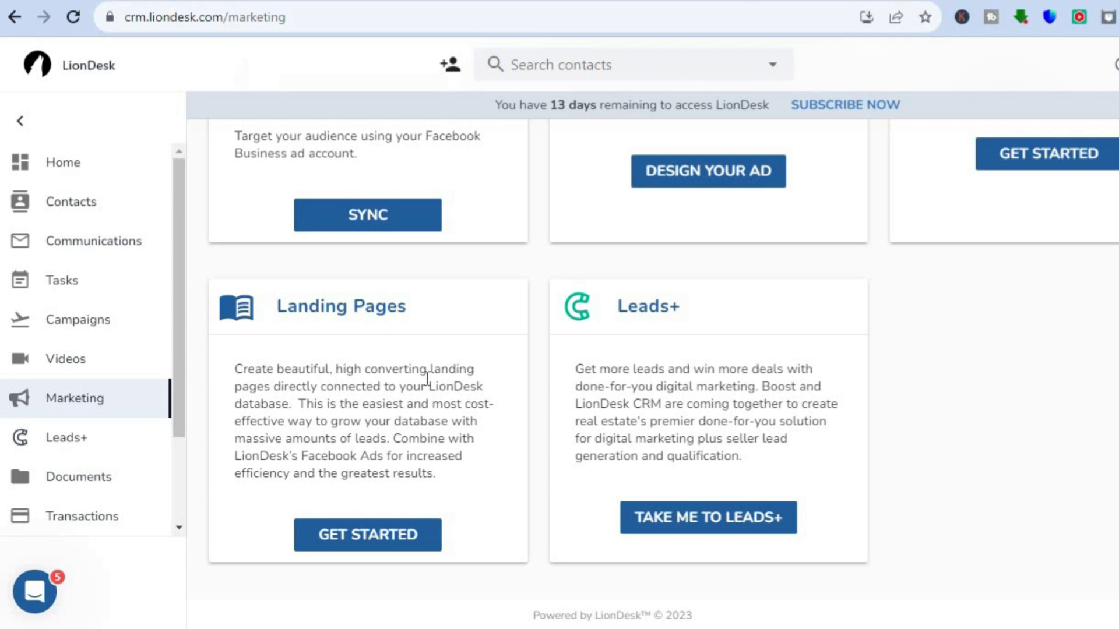
pyautogui.click(362, 543)
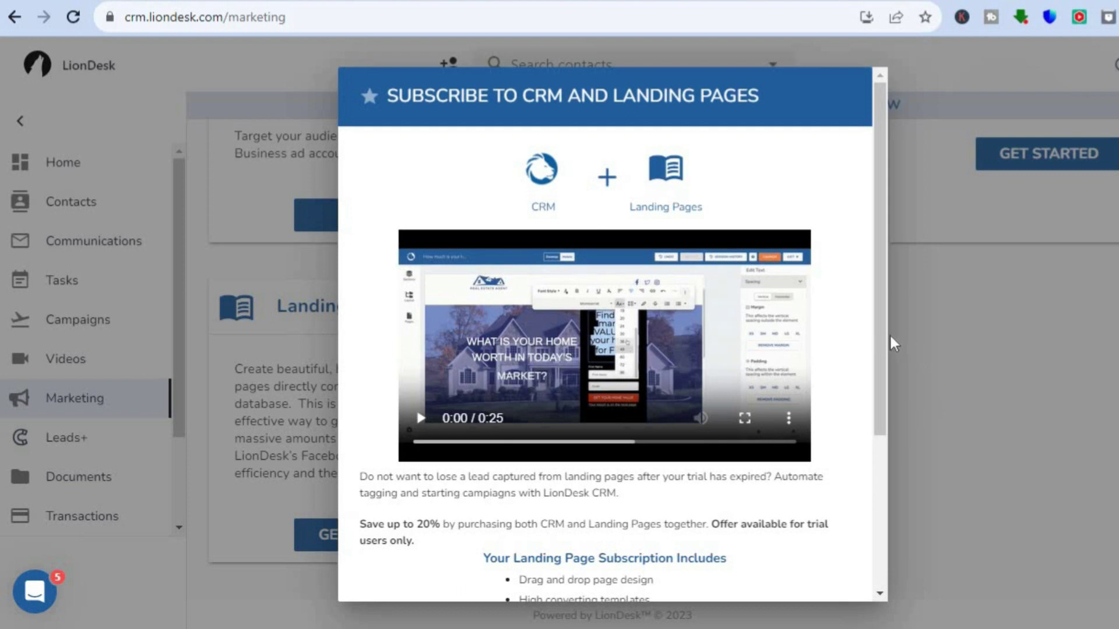
pyautogui.moveTo(883, 336); pyautogui.dragTo(890, 579)
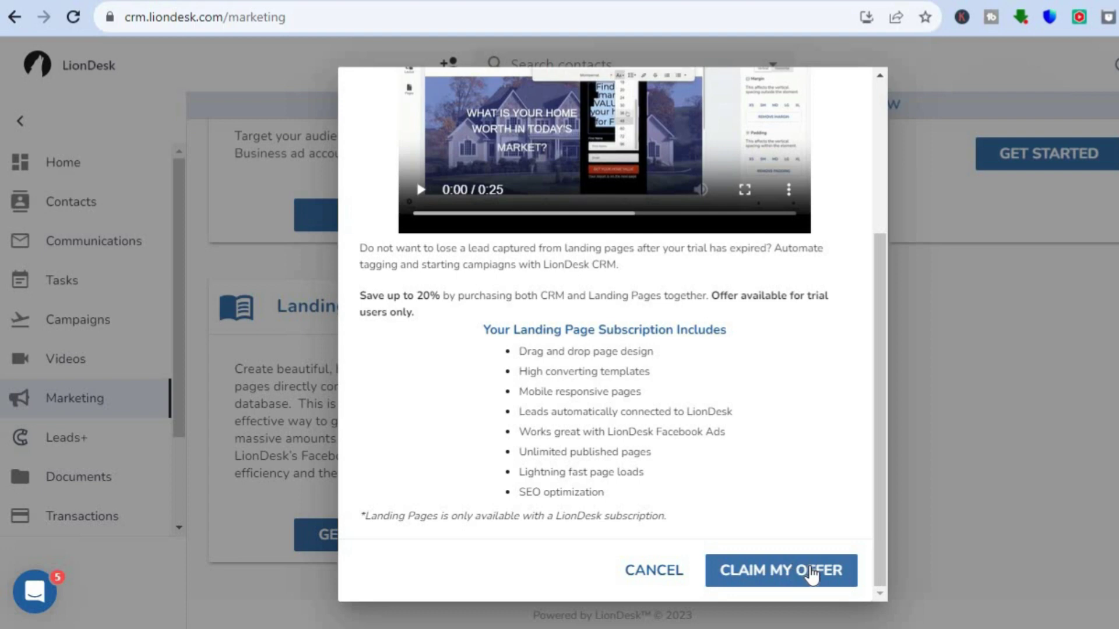
pyautogui.click(806, 576)
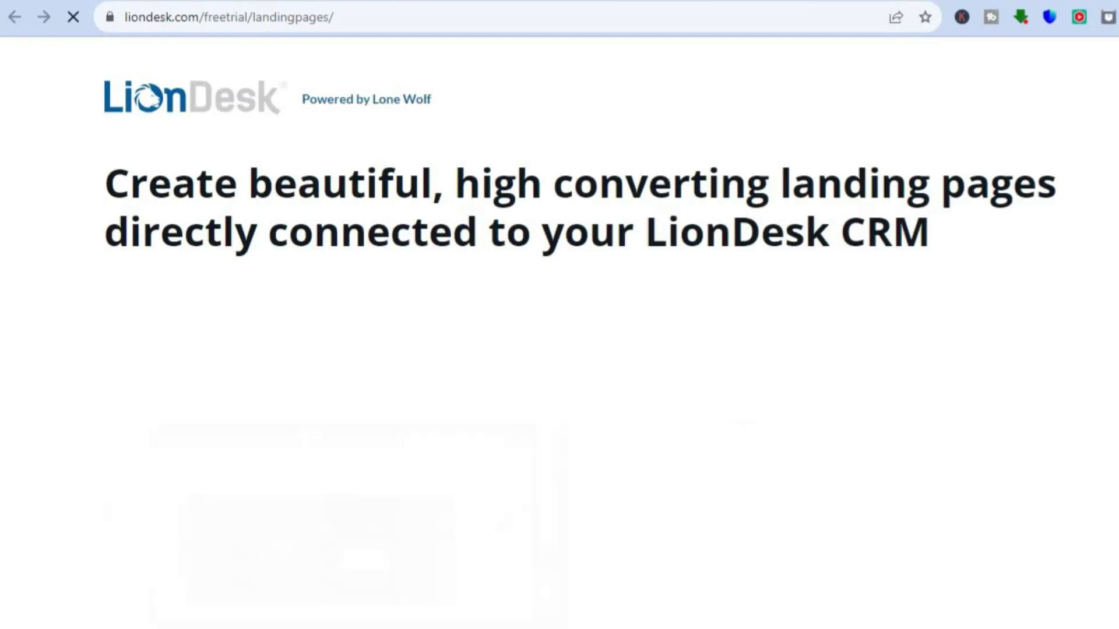
pyautogui.scroll(-3, 606, 341)
pyautogui.scroll(-2, 606, 341)
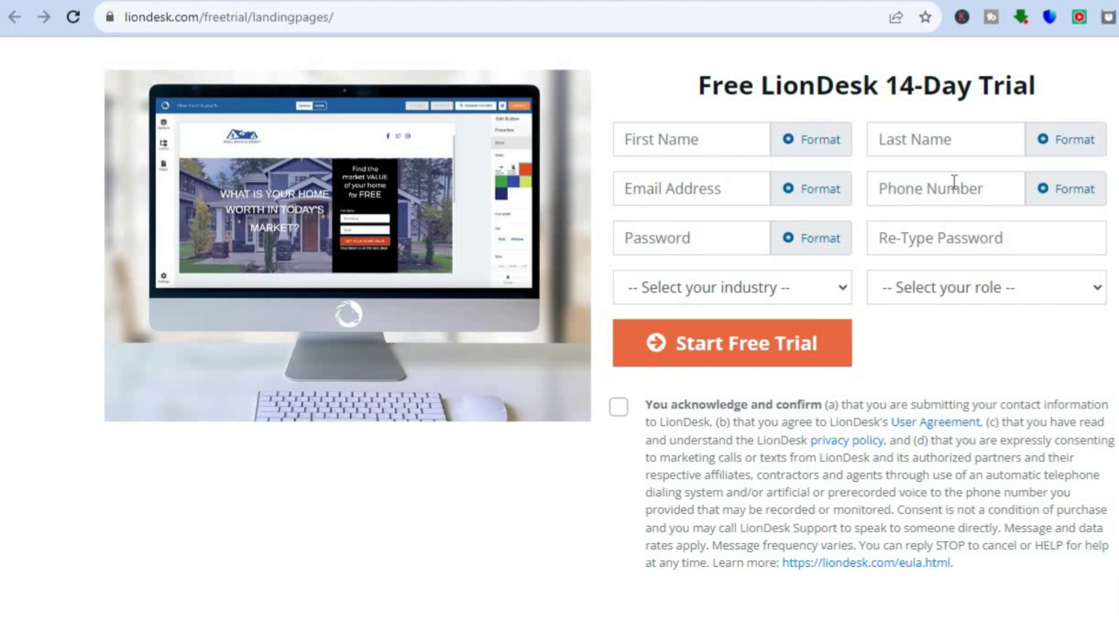
pyautogui.click(741, 356)
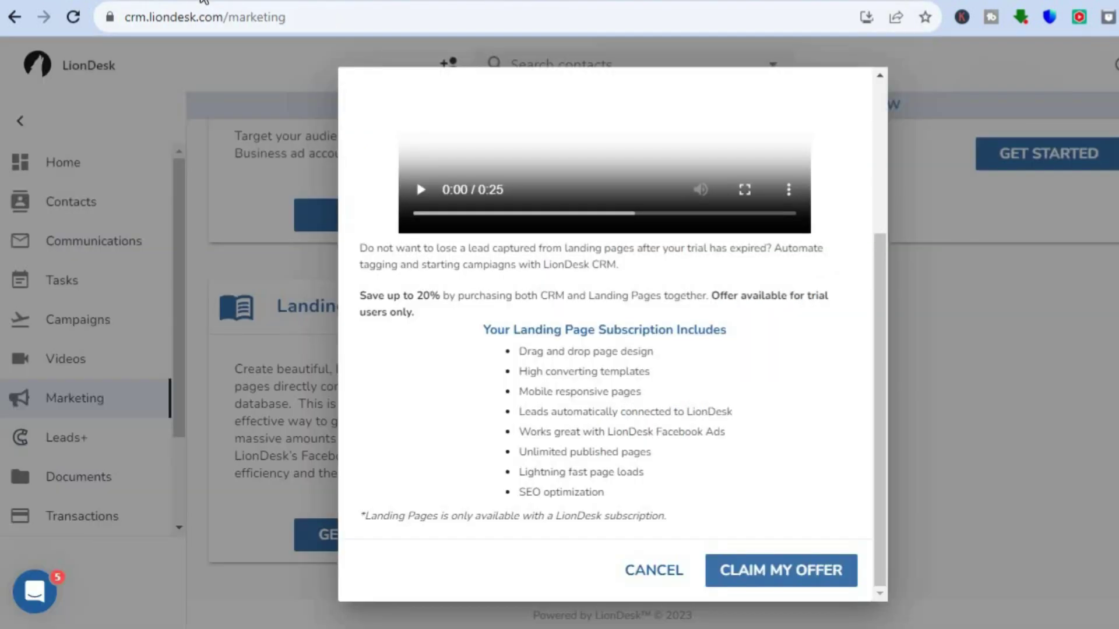
pyautogui.click(292, 287)
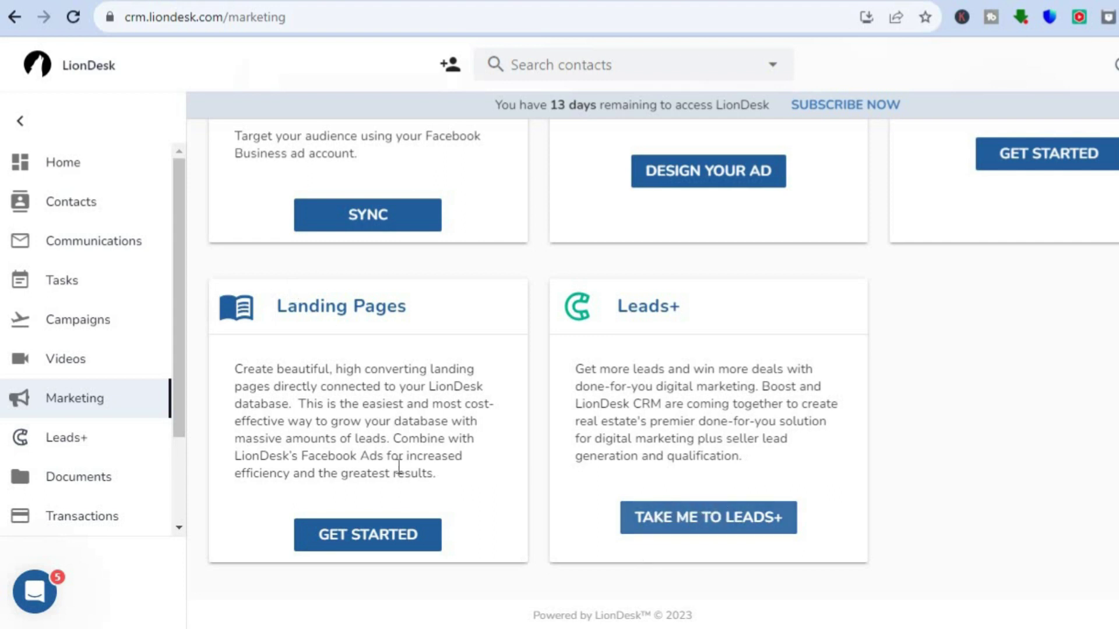
pyautogui.click(101, 453)
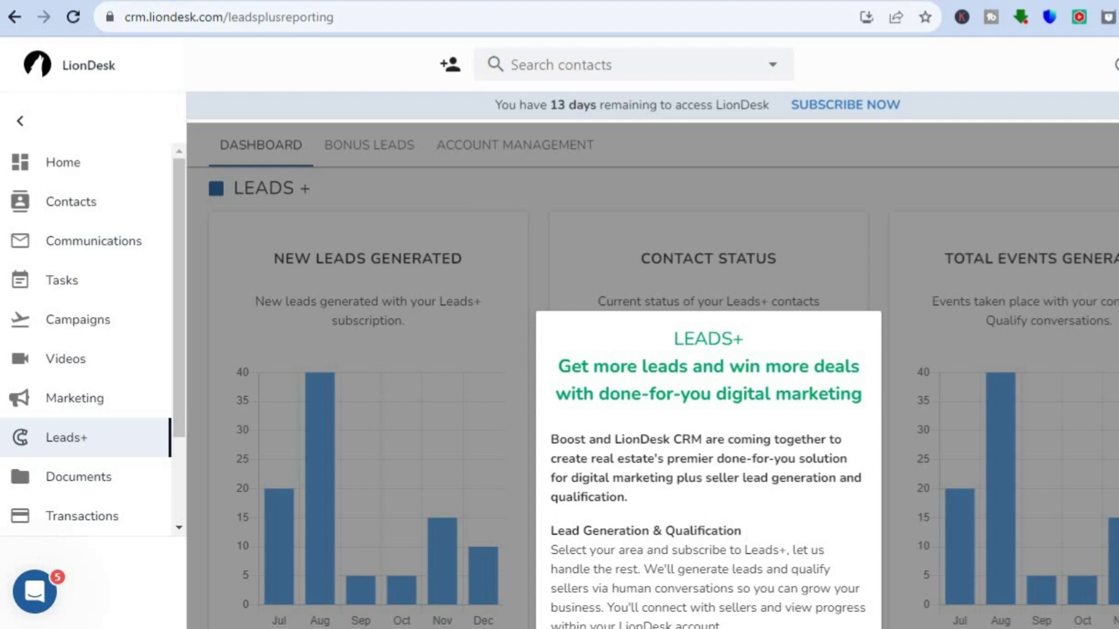
# Scroll through the Leads+ dashboard, then open the Transactions dashboard.
pyautogui.scroll(-12, 653, 373)
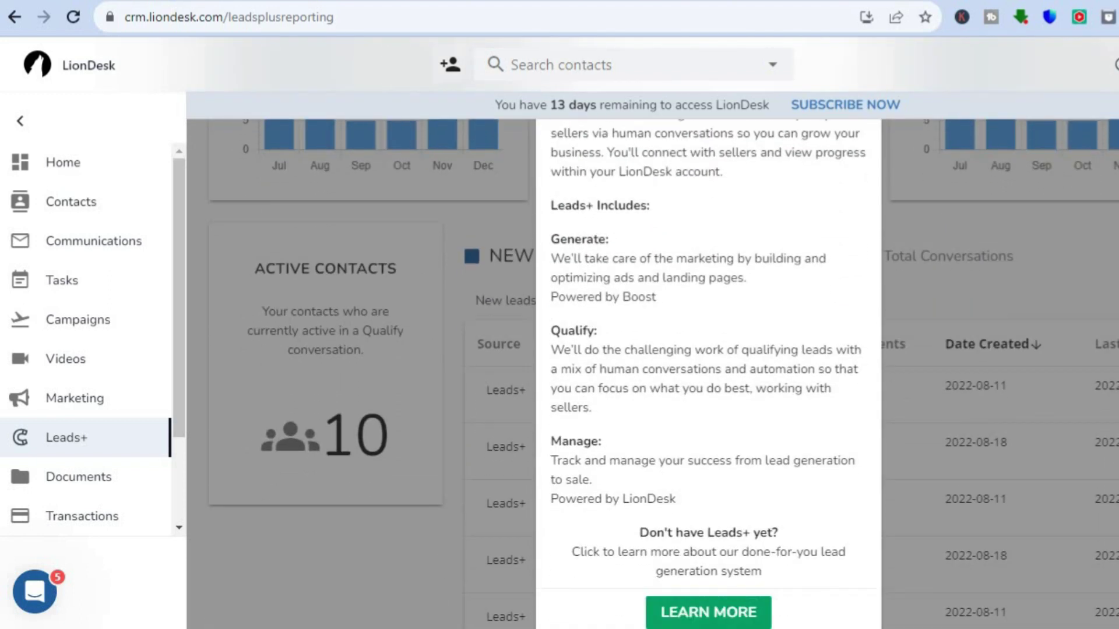
pyautogui.scroll(5, 941, 347)
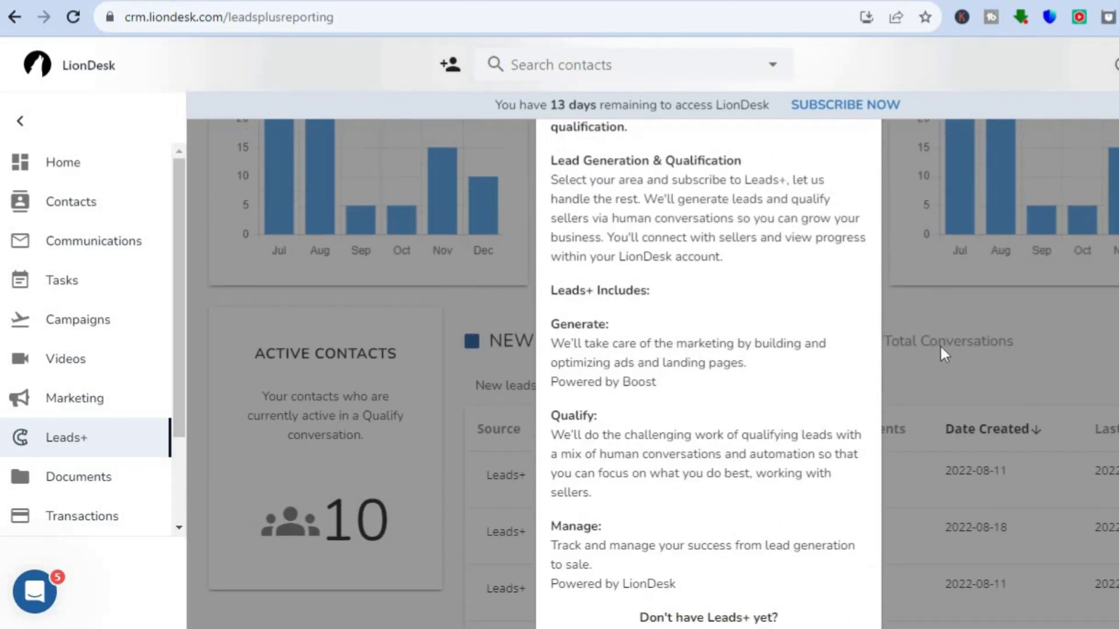
pyautogui.scroll(5, 309, 443)
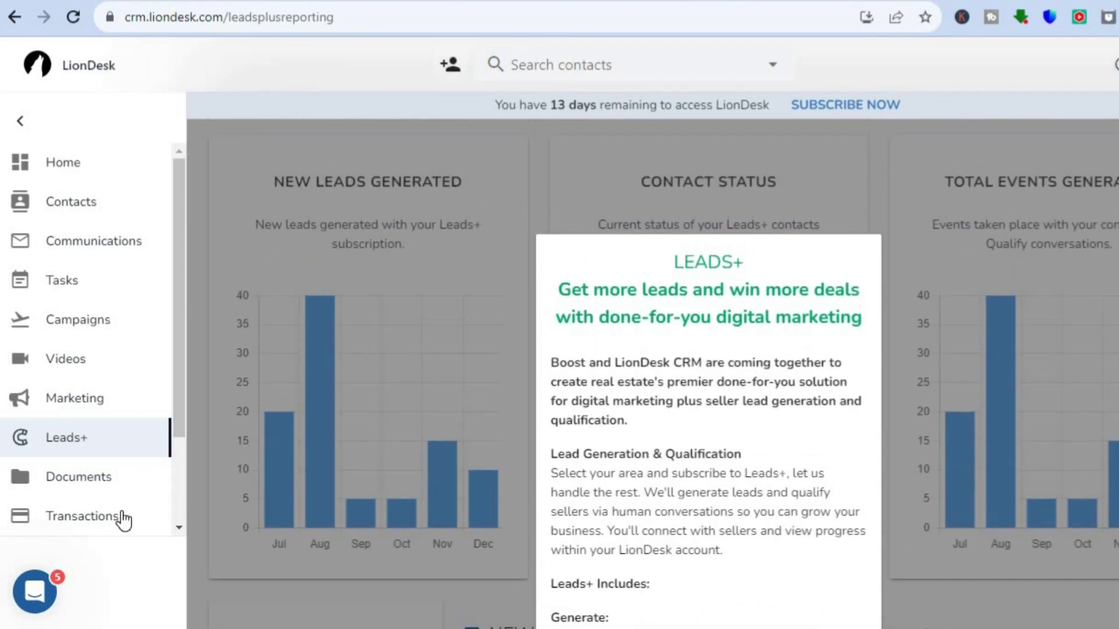
pyautogui.click(89, 517)
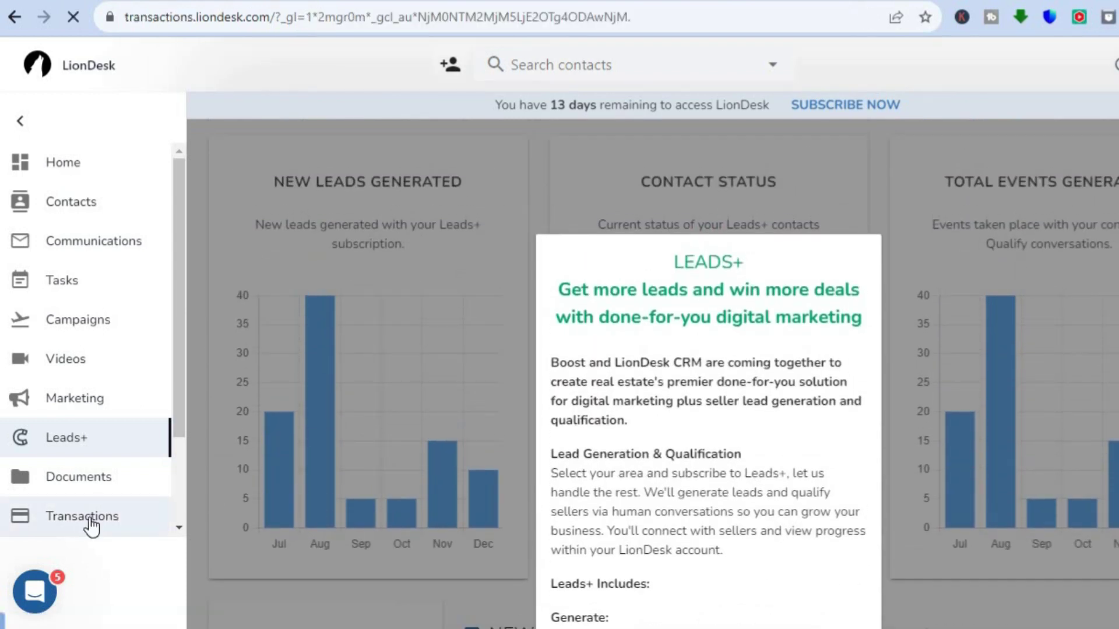